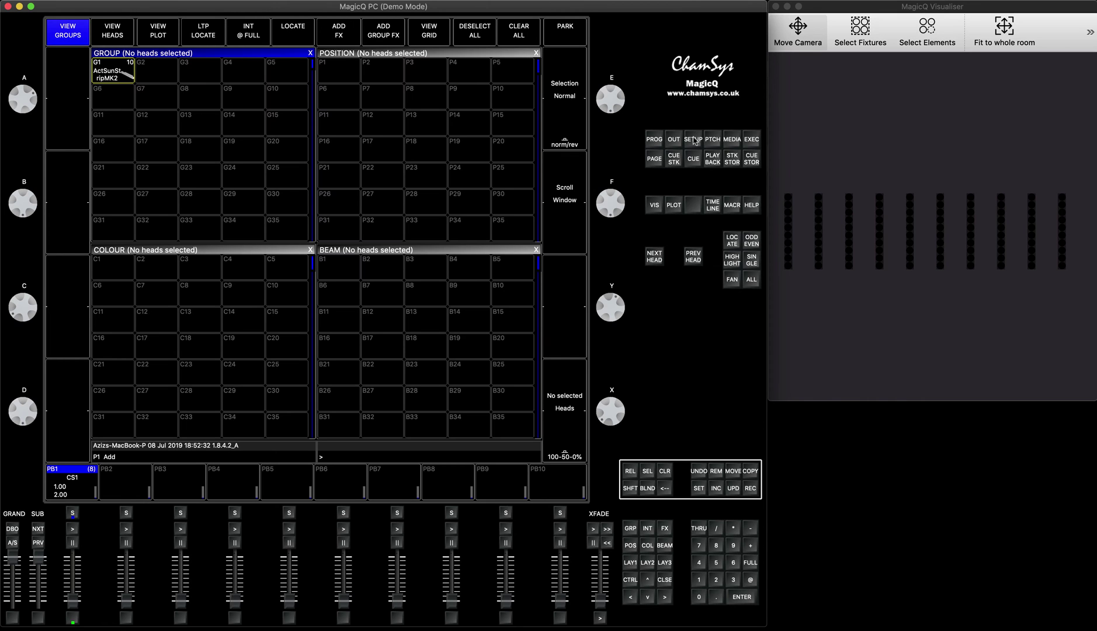
Erase the current show and start a new empty show in Normal live programming mode.
{"action": "left_click", "coordinate": [471, 30]}
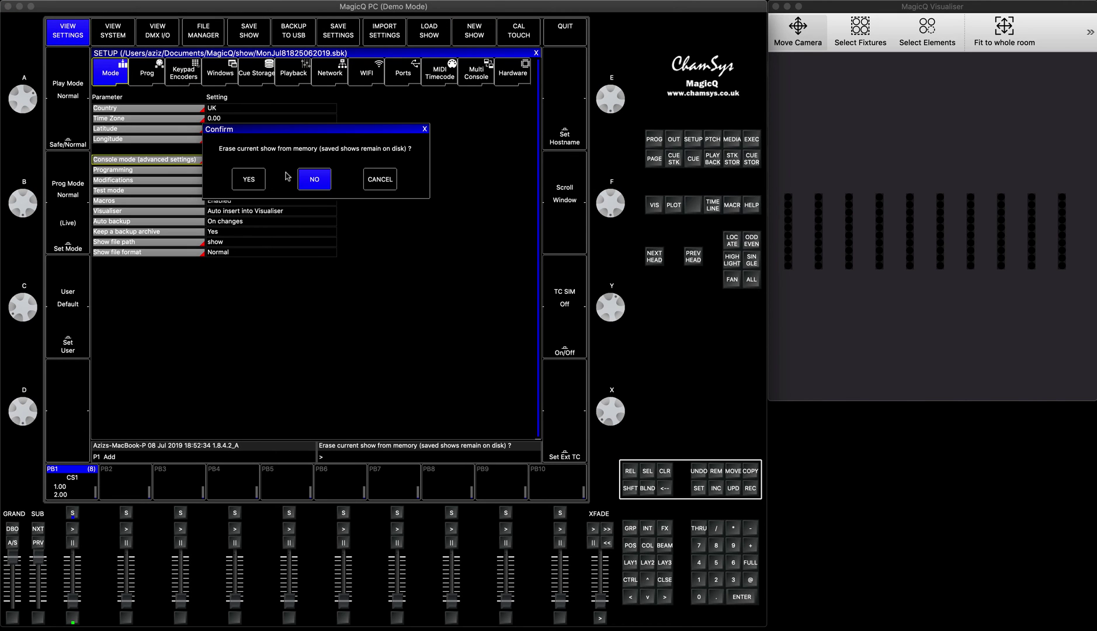
{"action": "left_click", "coordinate": [249, 181]}
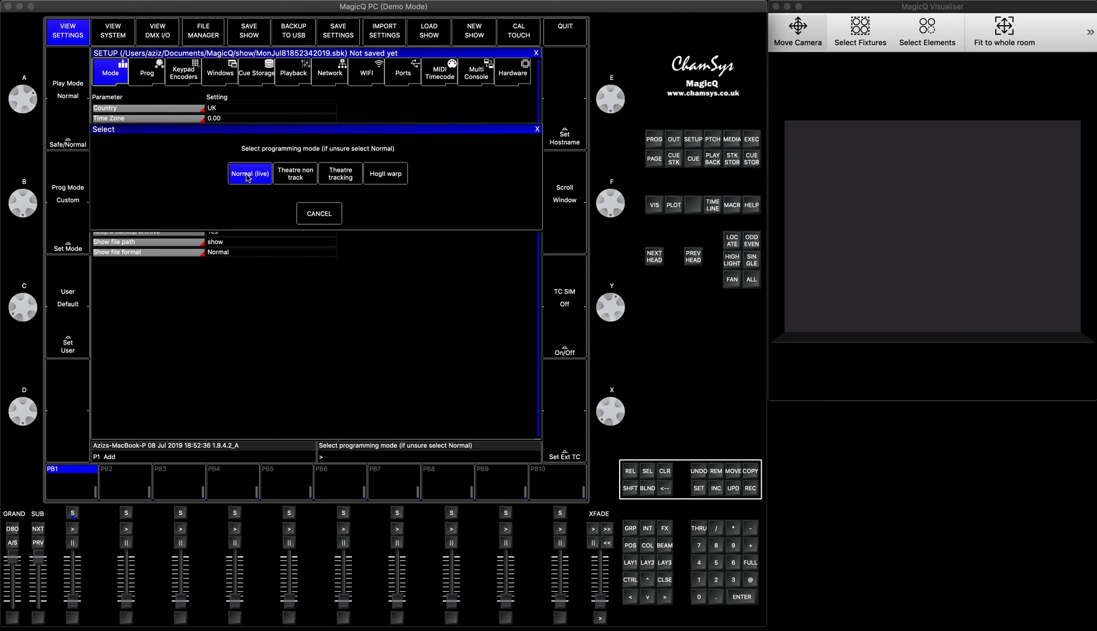
{"action": "left_click", "coordinate": [249, 178]}
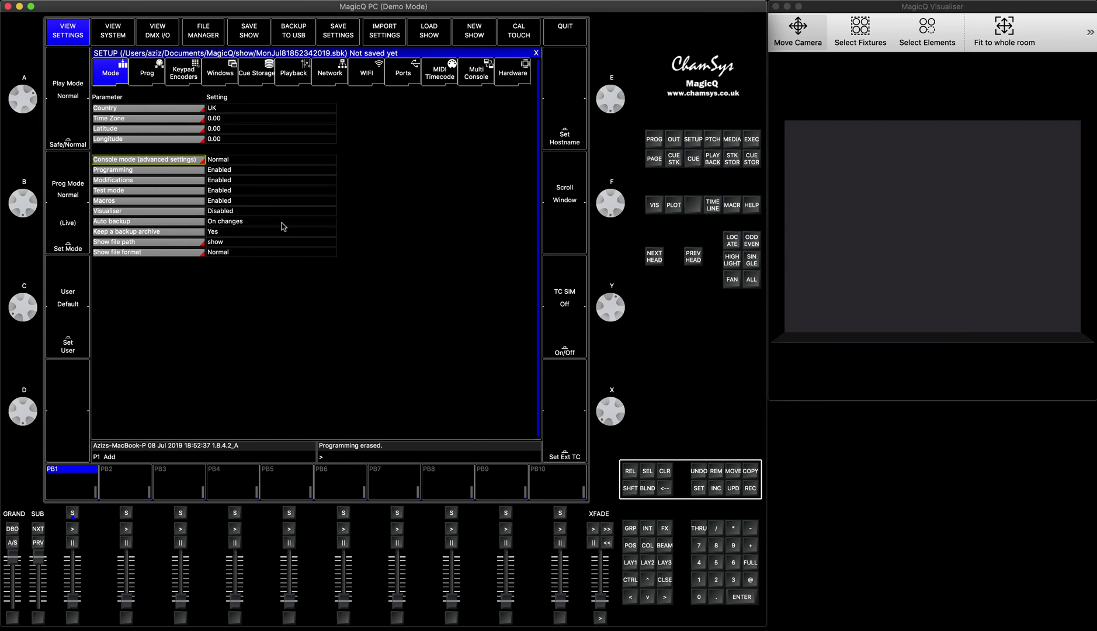
{"action": "left_click", "coordinate": [629, 562]}
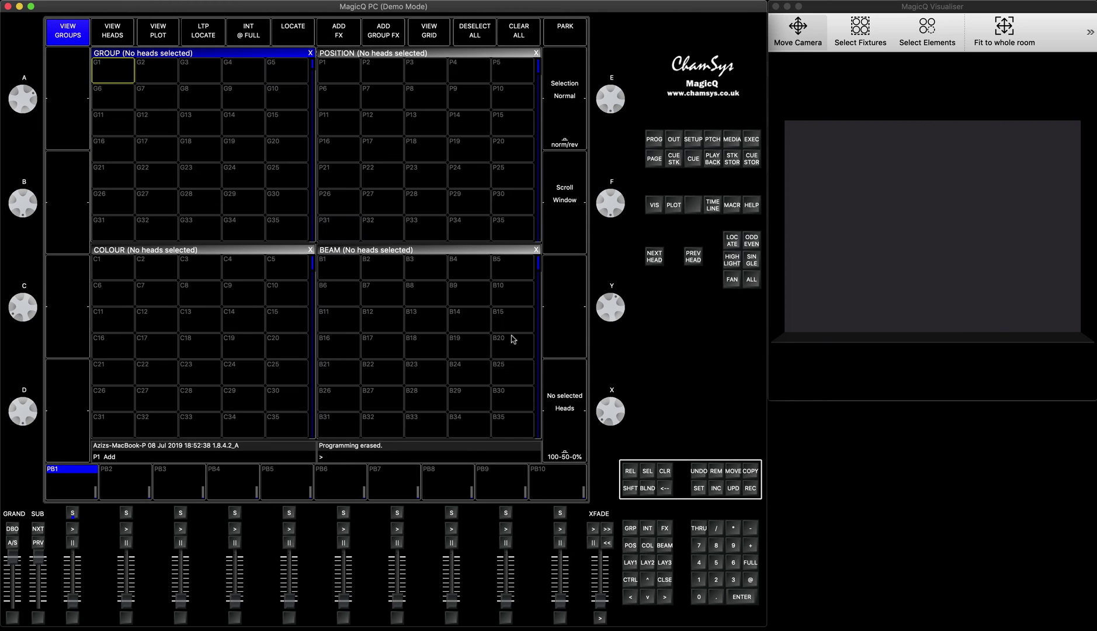
{"action": "left_click", "coordinate": [712, 141]}
Choose the Showtec SunStrip Active MKII from the manufacturer fixture library in the patch heads list.
{"action": "left_click", "coordinate": [60, 35]}
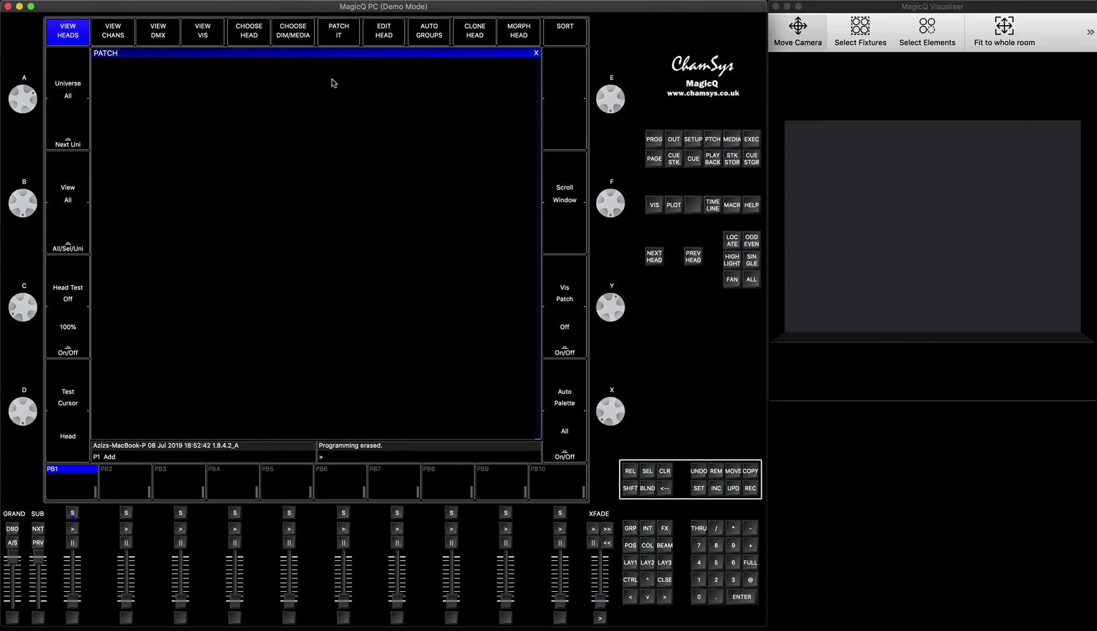
{"action": "left_click", "coordinate": [253, 32]}
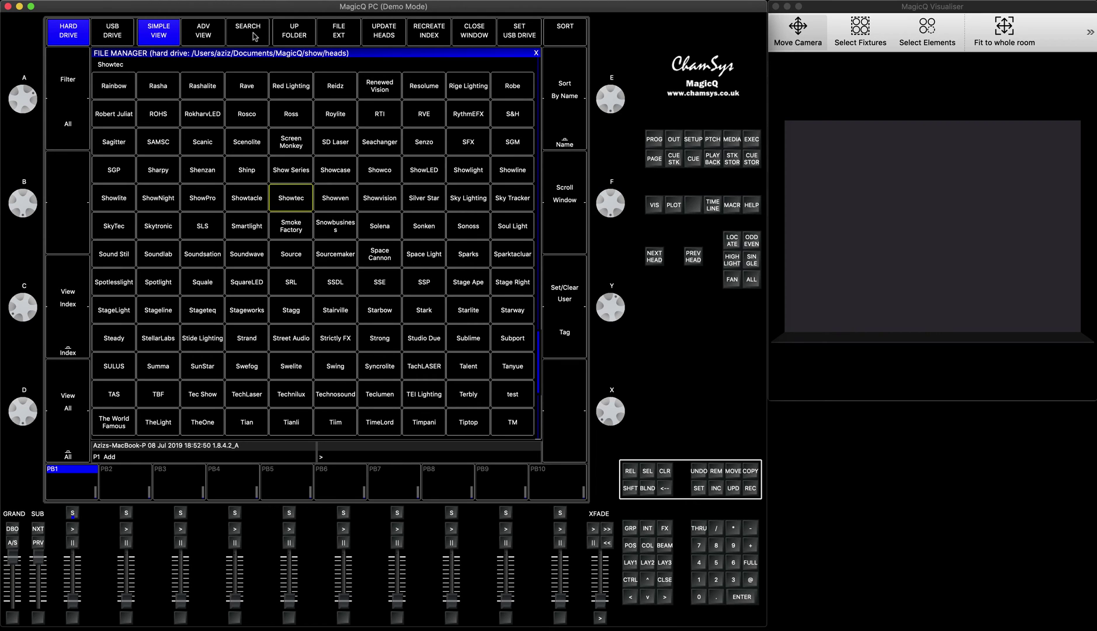
{"action": "left_click", "coordinate": [290, 199]}
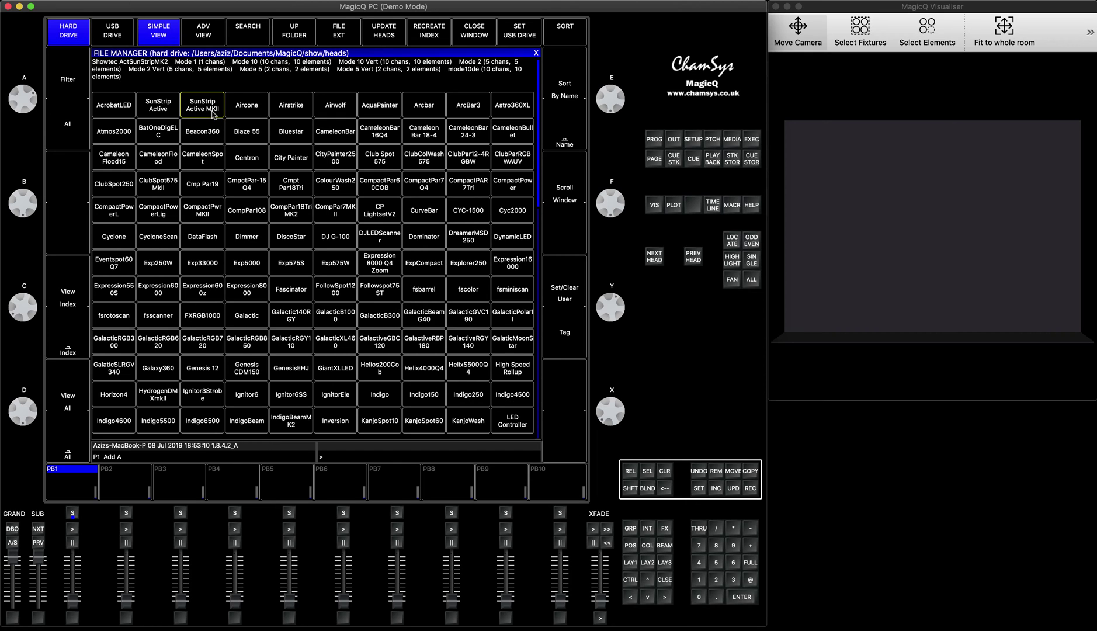
{"action": "left_click", "coordinate": [213, 113]}
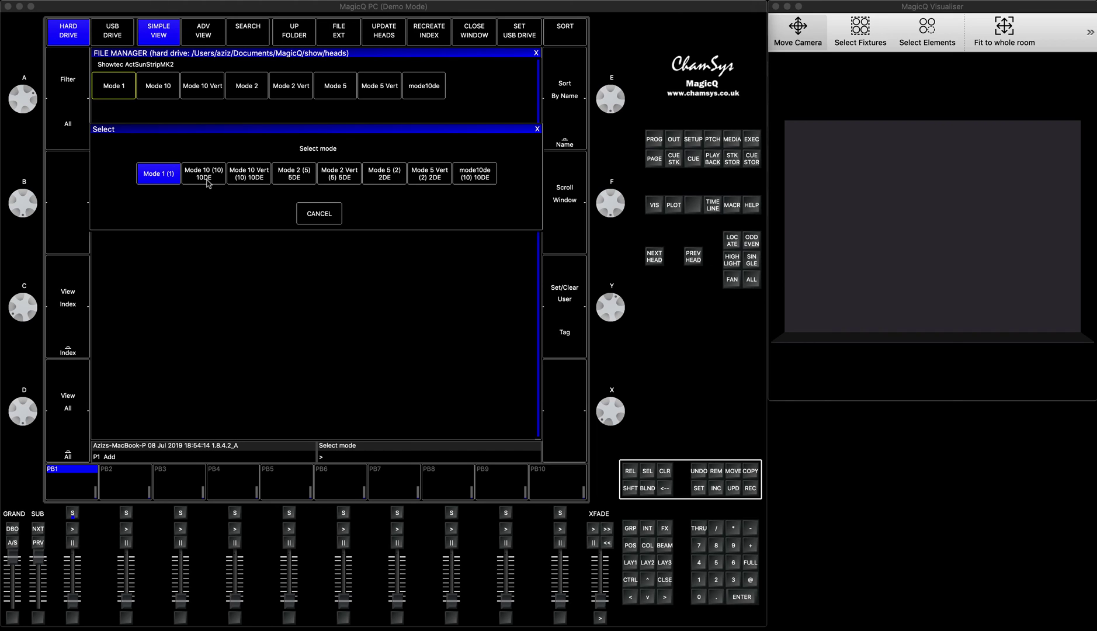
Patch ten Mode 10 Vert heads at 1-001 through 1-091 and auto-insert them into the visualiser.
{"action": "left_click", "coordinate": [258, 176]}
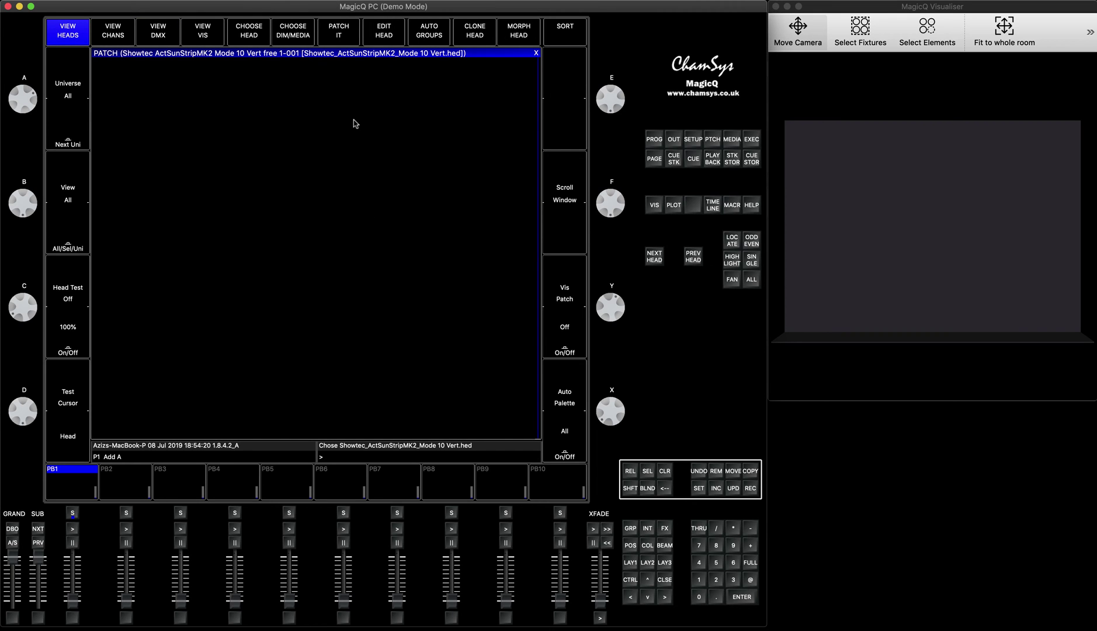
{"action": "left_click", "coordinate": [338, 27]}
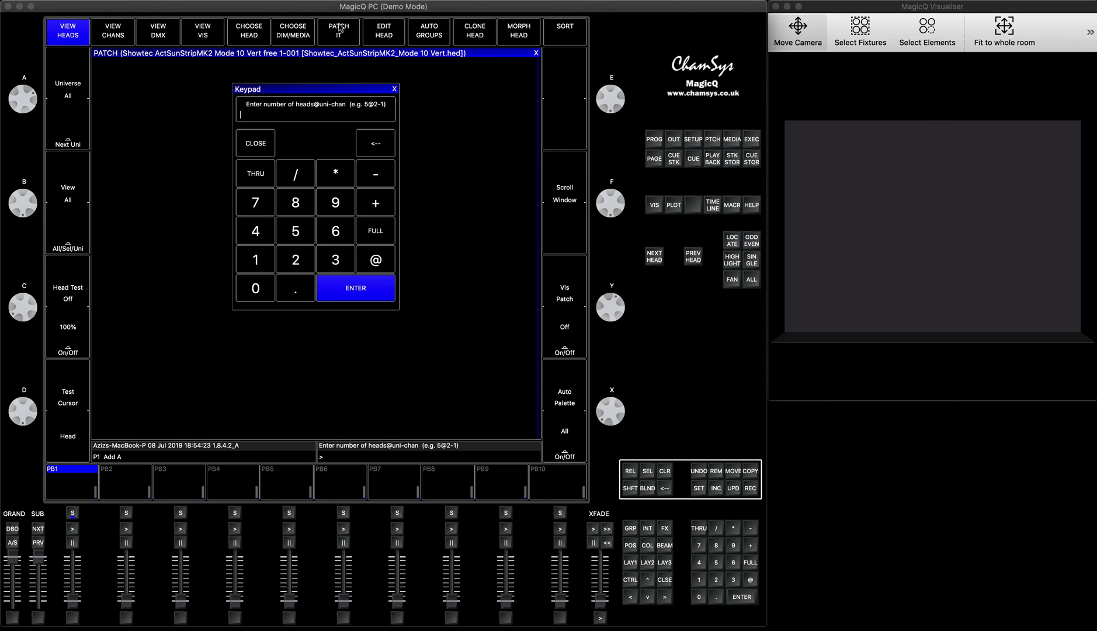
{"action": "left_click", "coordinate": [261, 262]}
{"action": "left_click", "coordinate": [256, 290]}
{"action": "left_click", "coordinate": [358, 293]}
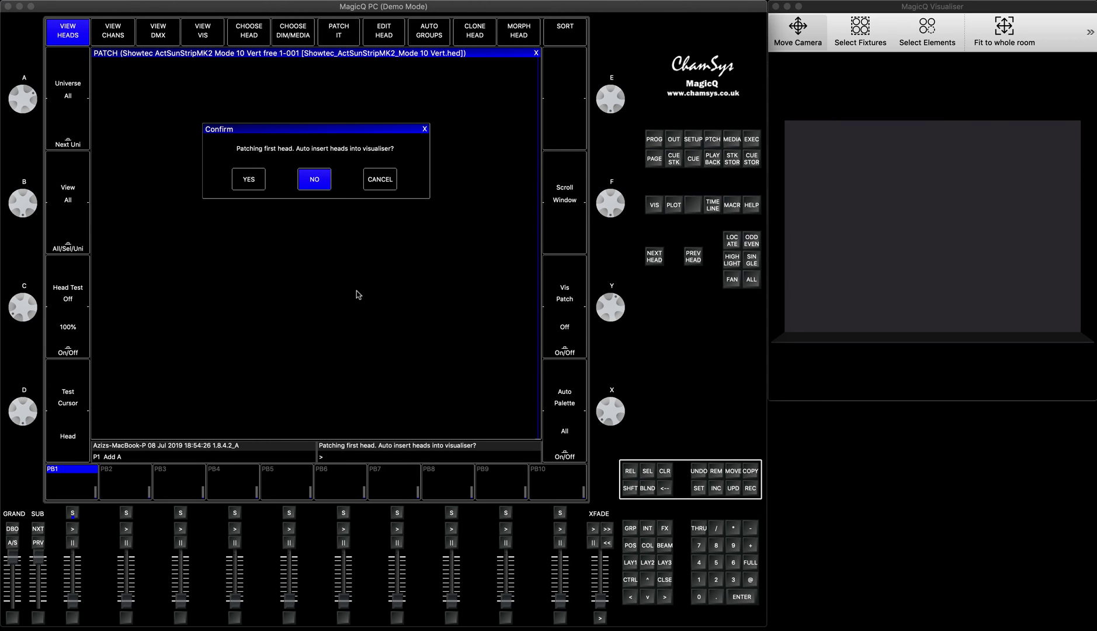
{"action": "left_click", "coordinate": [249, 180]}
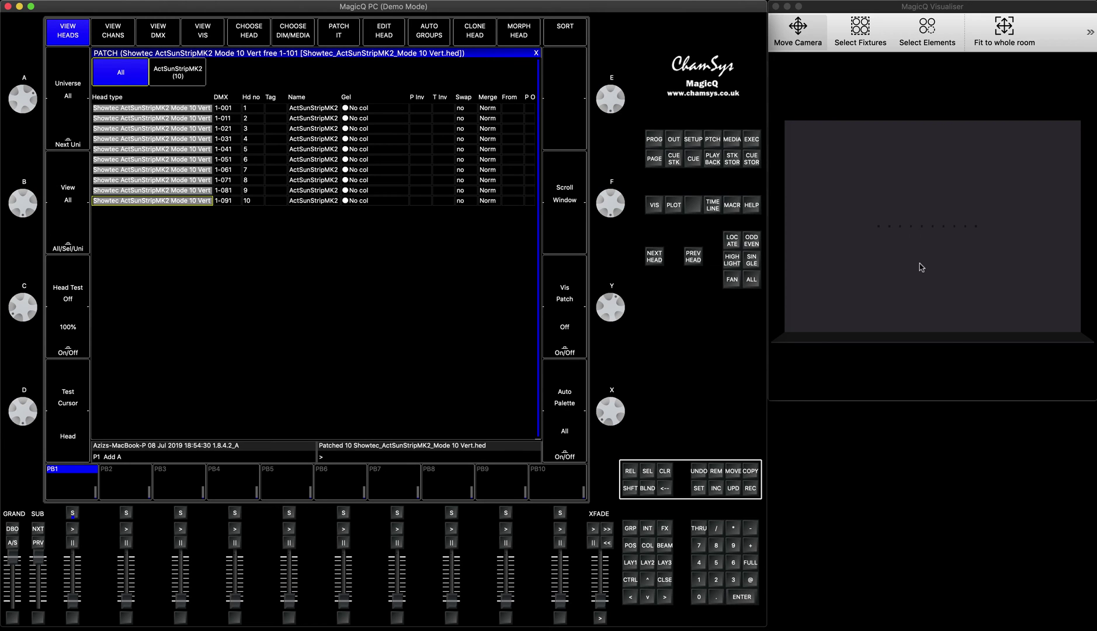
{"action": "scroll", "coordinate": [921, 267], "scroll_direction": "up", "scroll_amount": 3}
{"action": "scroll", "coordinate": [921, 267], "scroll_direction": "down", "scroll_amount": 4}
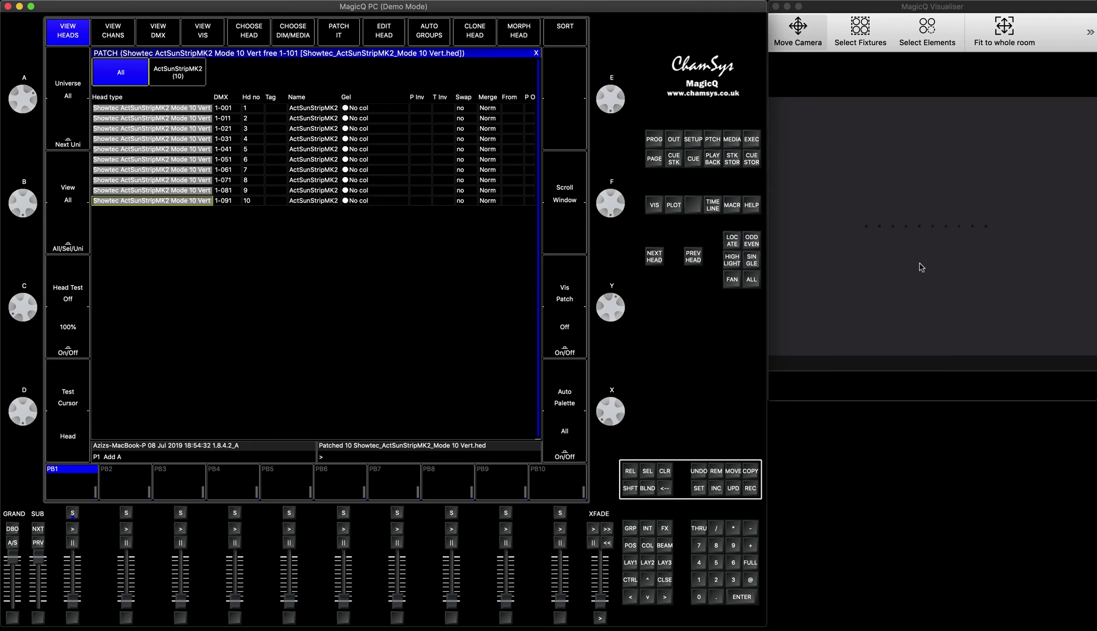
{"action": "left_click", "coordinate": [630, 562]}
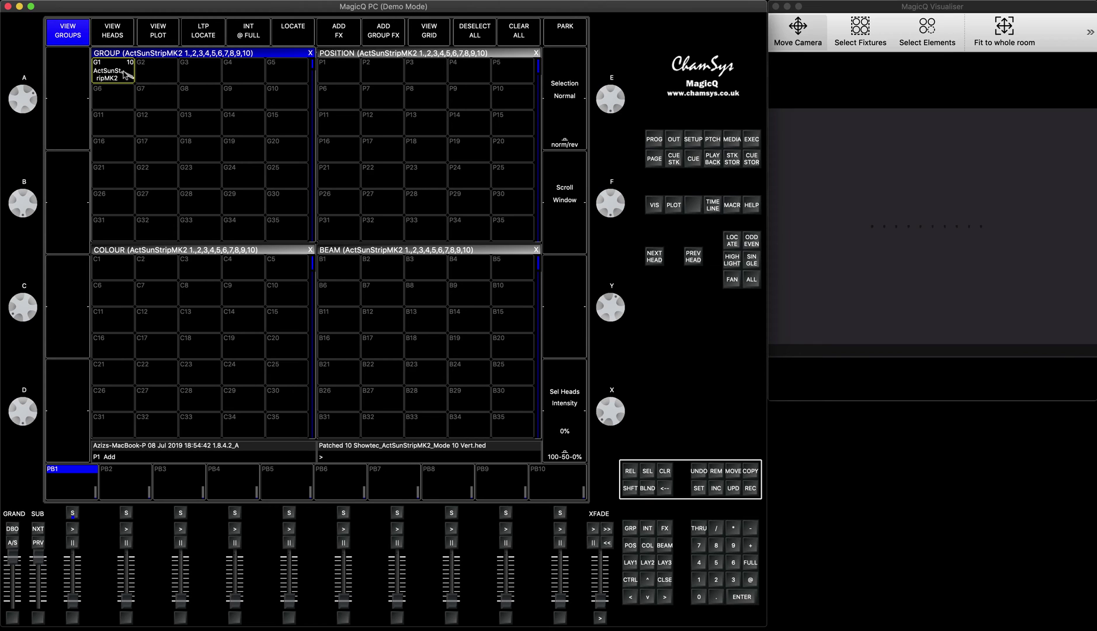
Select the ActSunStripMK2 group G1 and view its pixel grid.
{"action": "left_click", "coordinate": [125, 74]}
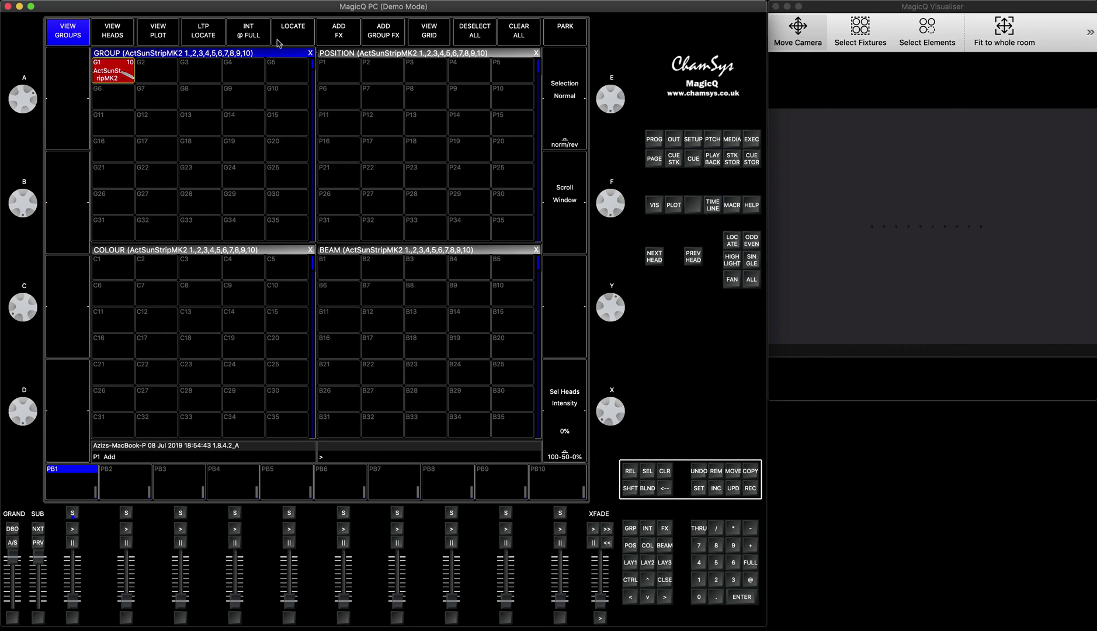
{"action": "left_click", "coordinate": [428, 33]}
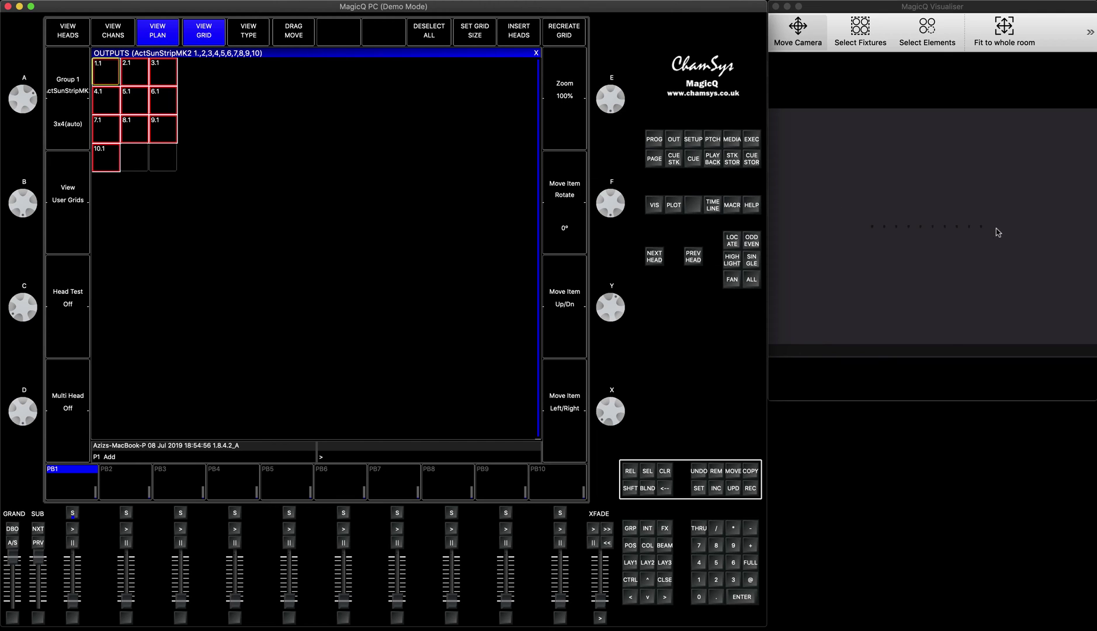
Set the group's pixel grid size to 20/10.
{"action": "left_click", "coordinate": [476, 33]}
{"action": "left_click", "coordinate": [292, 257]}
{"action": "left_click", "coordinate": [256, 289]}
{"action": "left_click", "coordinate": [296, 173]}
{"action": "left_click", "coordinate": [256, 261]}
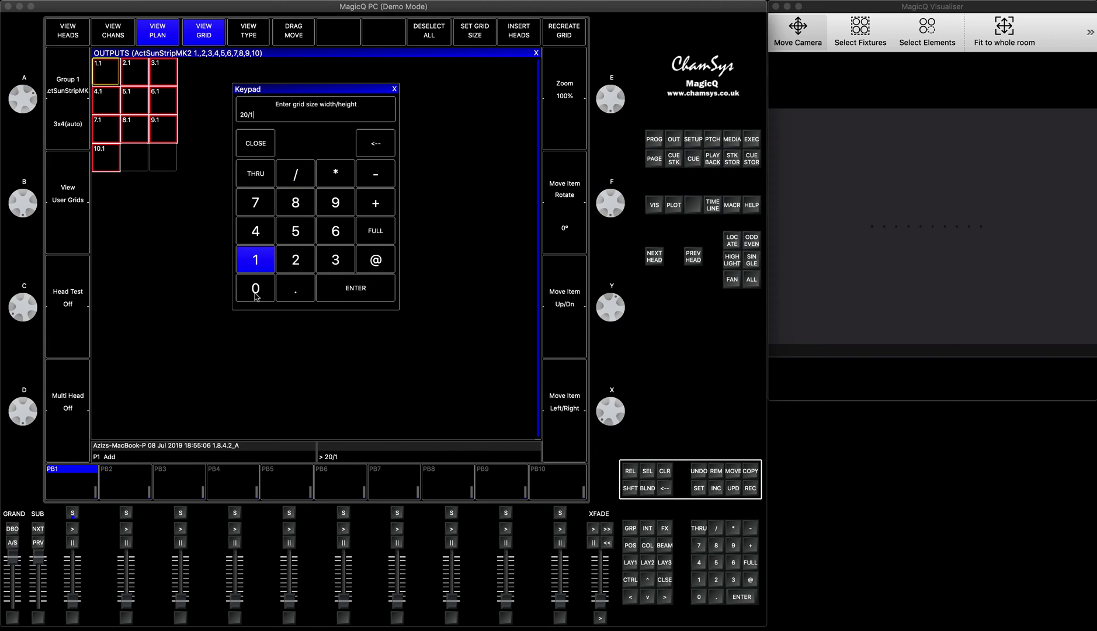
{"action": "left_click", "coordinate": [257, 295]}
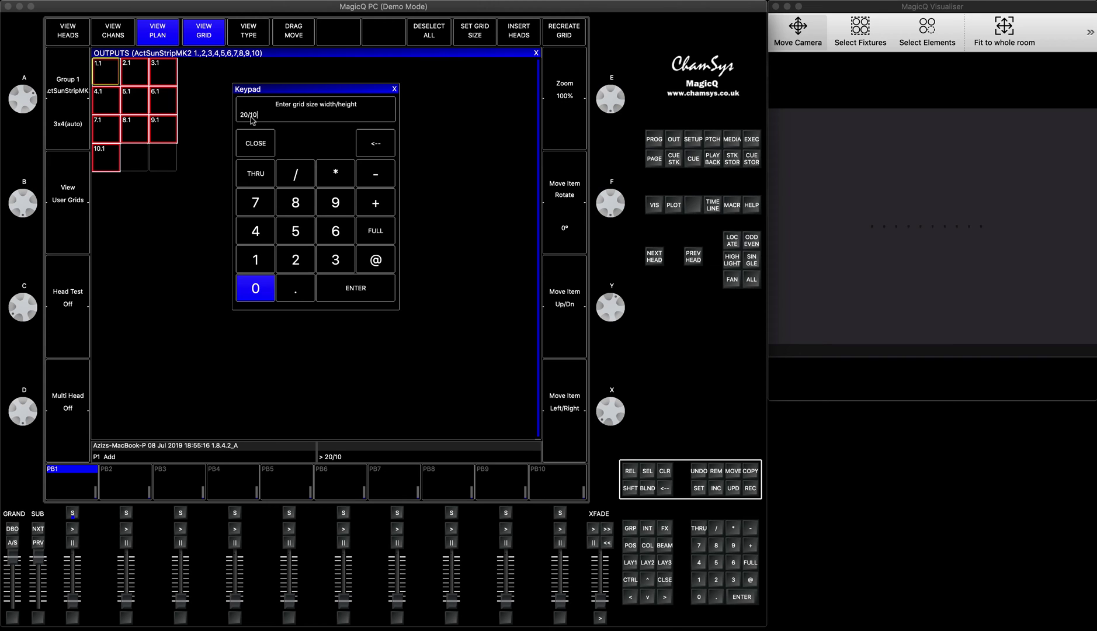
{"action": "left_click", "coordinate": [350, 287]}
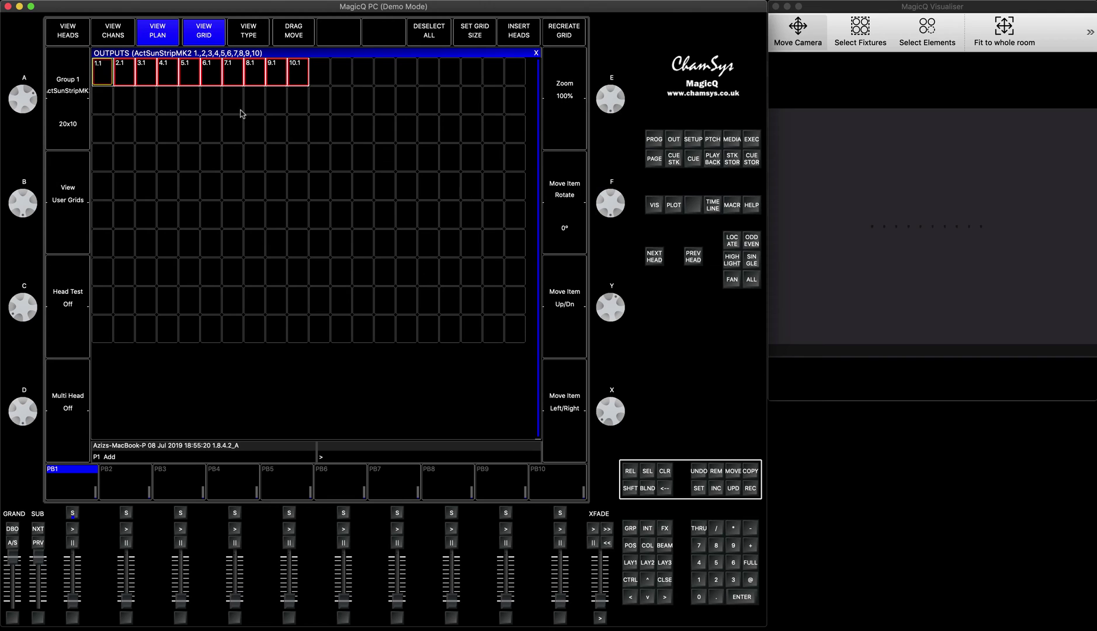
Spread each head over ten cells, then drag head 10's strip to the right edge and head 9's to mid-grid.
{"action": "left_click", "coordinate": [74, 437]}
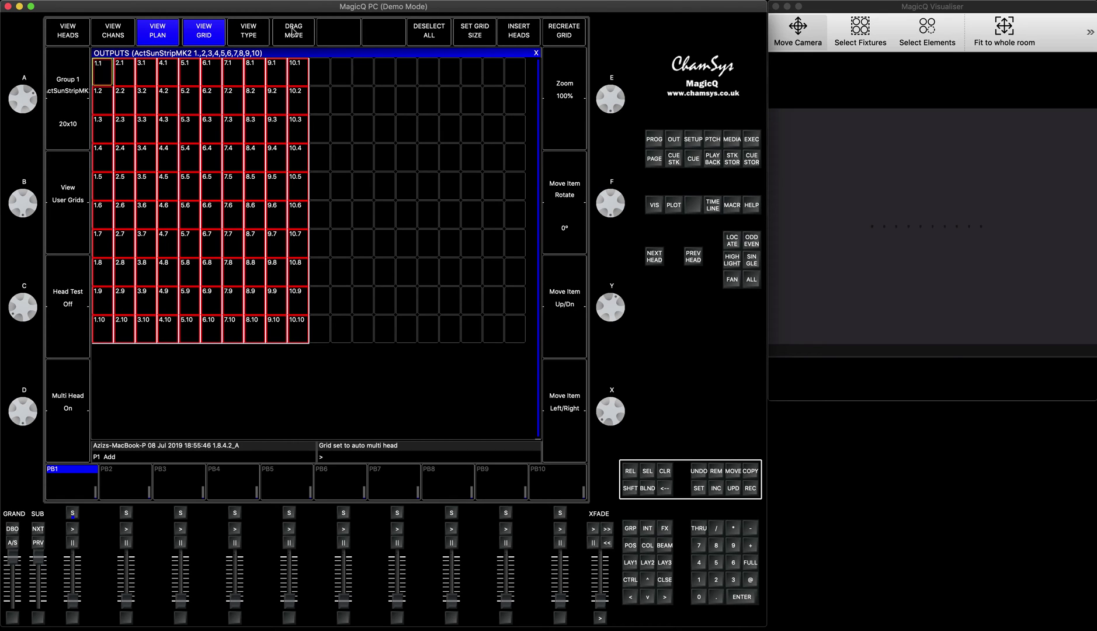
{"action": "left_click", "coordinate": [293, 33]}
{"action": "left_click", "coordinate": [299, 70]}
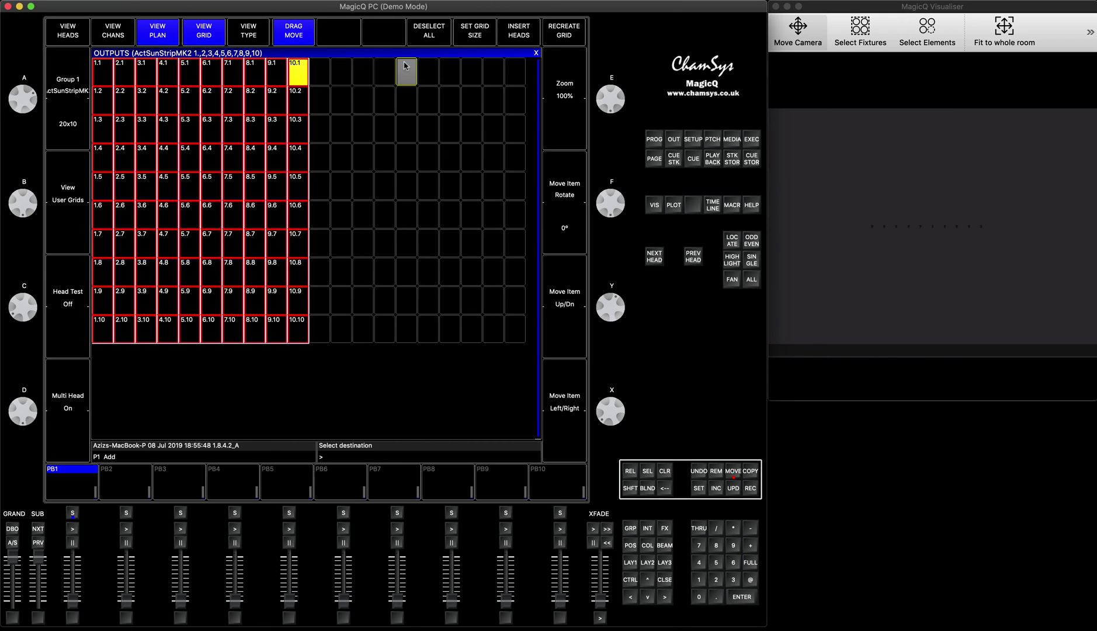
{"action": "left_click", "coordinate": [513, 71]}
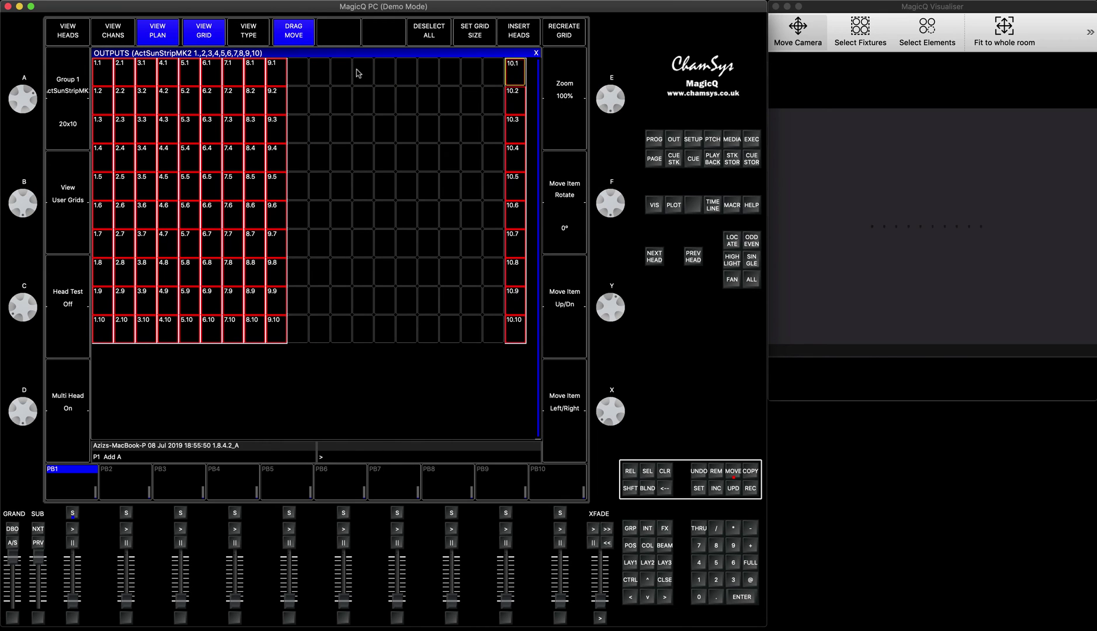
{"action": "left_click", "coordinate": [284, 68]}
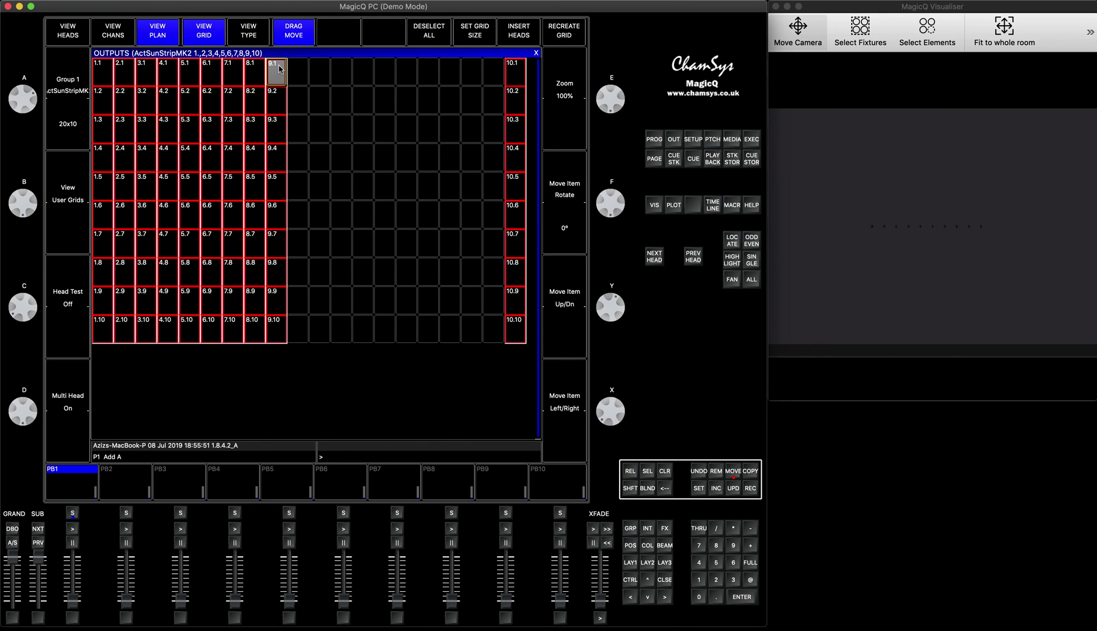
{"action": "left_click", "coordinate": [394, 76]}
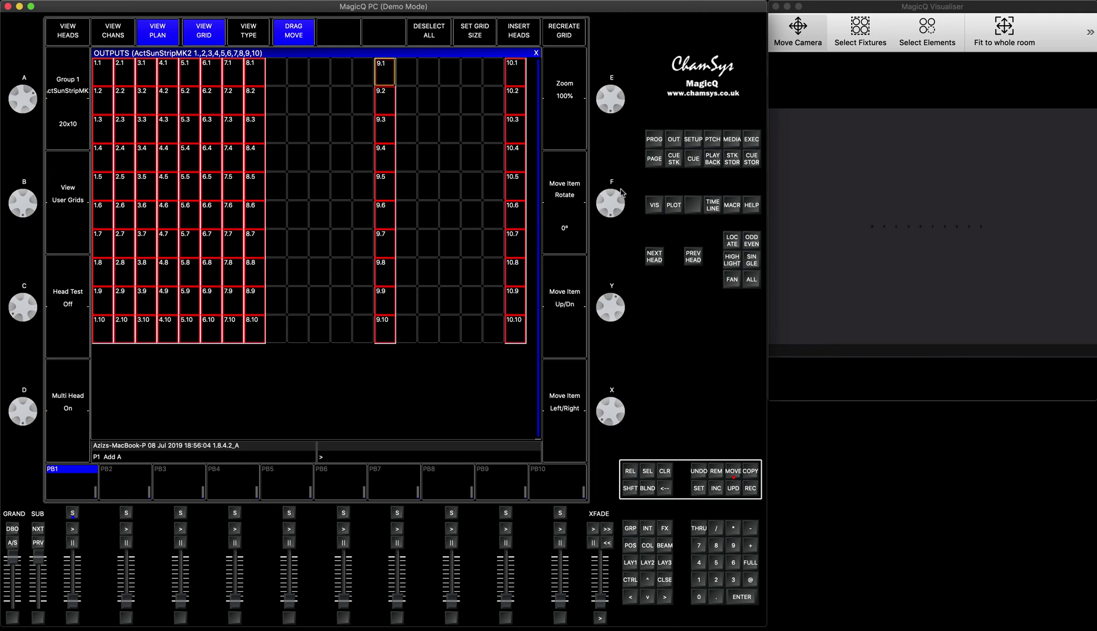
Try rotating and moving head 9's strip down the grid, then reset it to 0° at the top.
{"action": "left_click", "coordinate": [574, 238]}
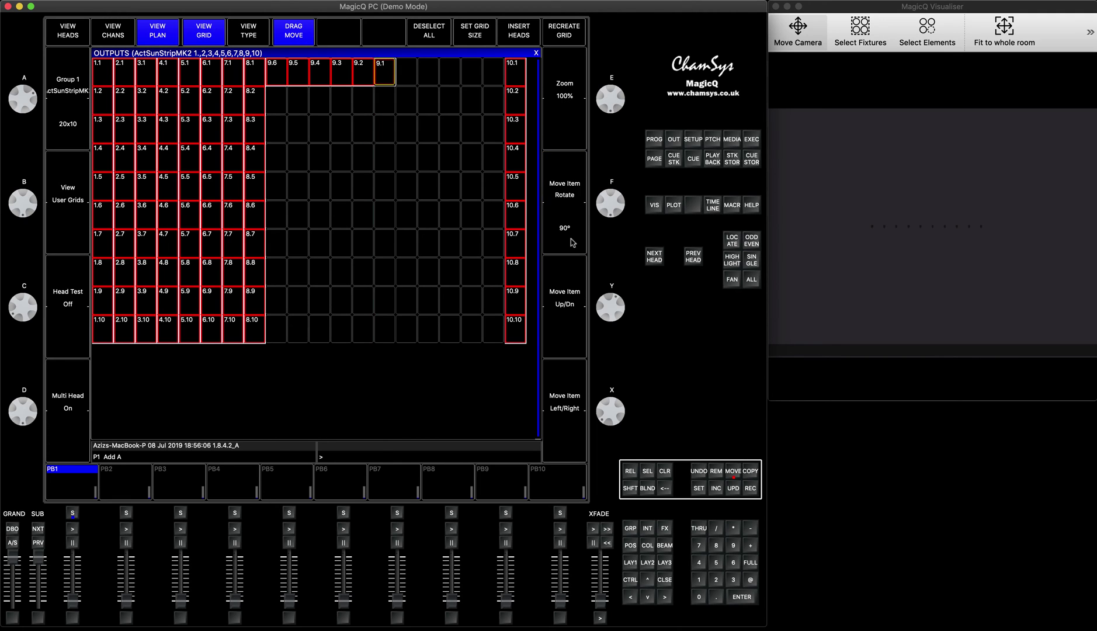
{"action": "left_click", "coordinate": [567, 241]}
{"action": "left_click", "coordinate": [567, 240]}
{"action": "left_click_drag", "start_coordinate": [387, 79], "coordinate": [385, 344]}
{"action": "left_click", "coordinate": [385, 343]}
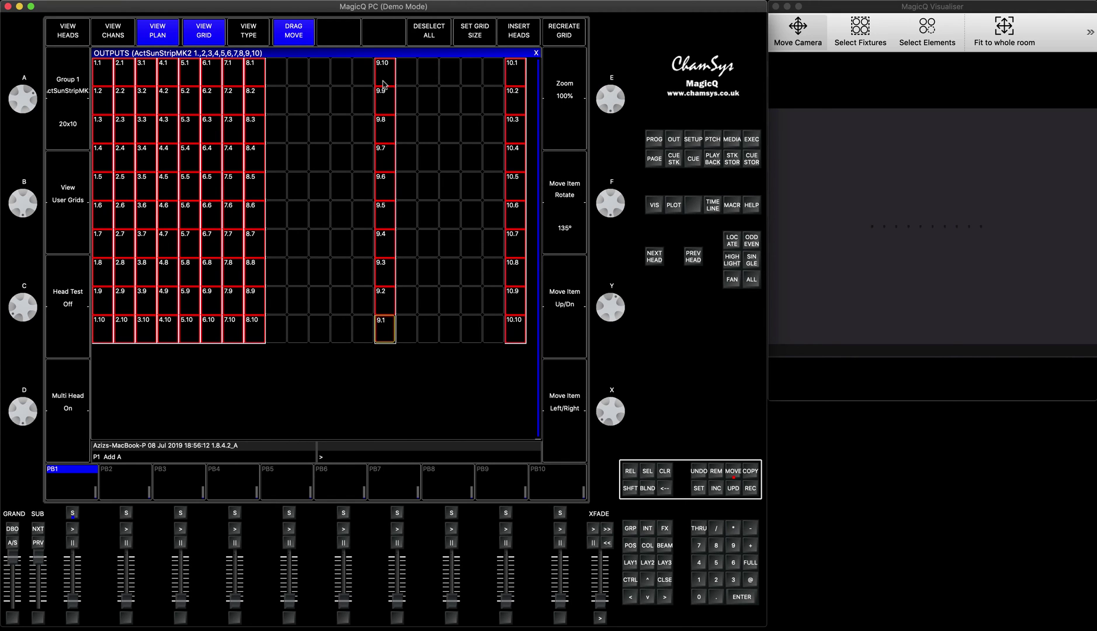
{"action": "left_click", "coordinate": [569, 241]}
{"action": "left_click", "coordinate": [569, 241]}
{"action": "left_click", "coordinate": [569, 241]}
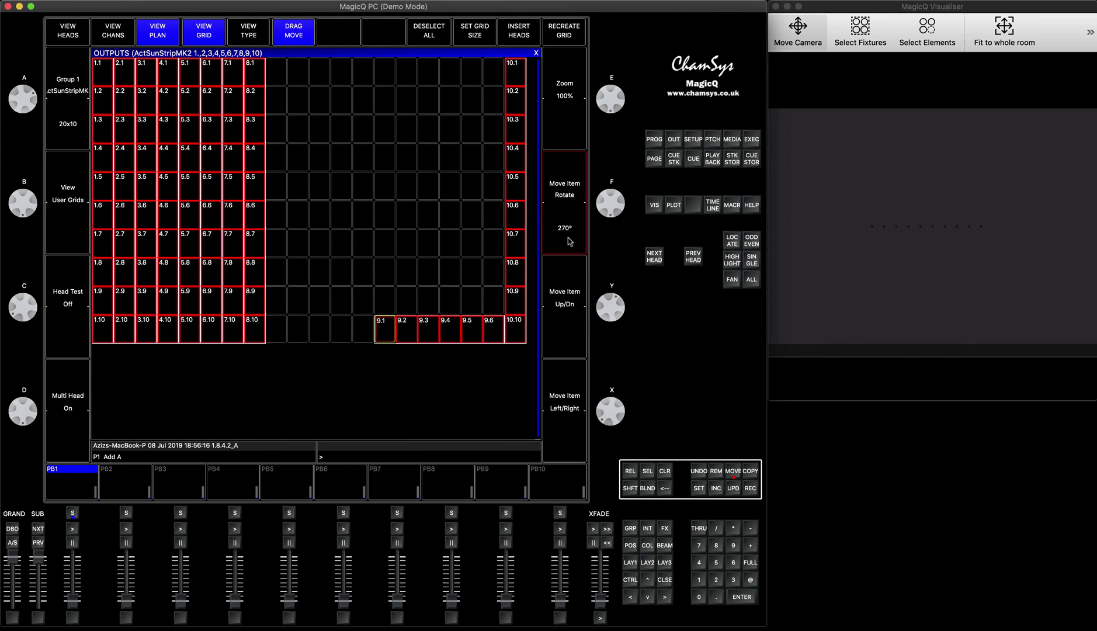
{"action": "left_click", "coordinate": [569, 240]}
{"action": "left_click", "coordinate": [569, 240]}
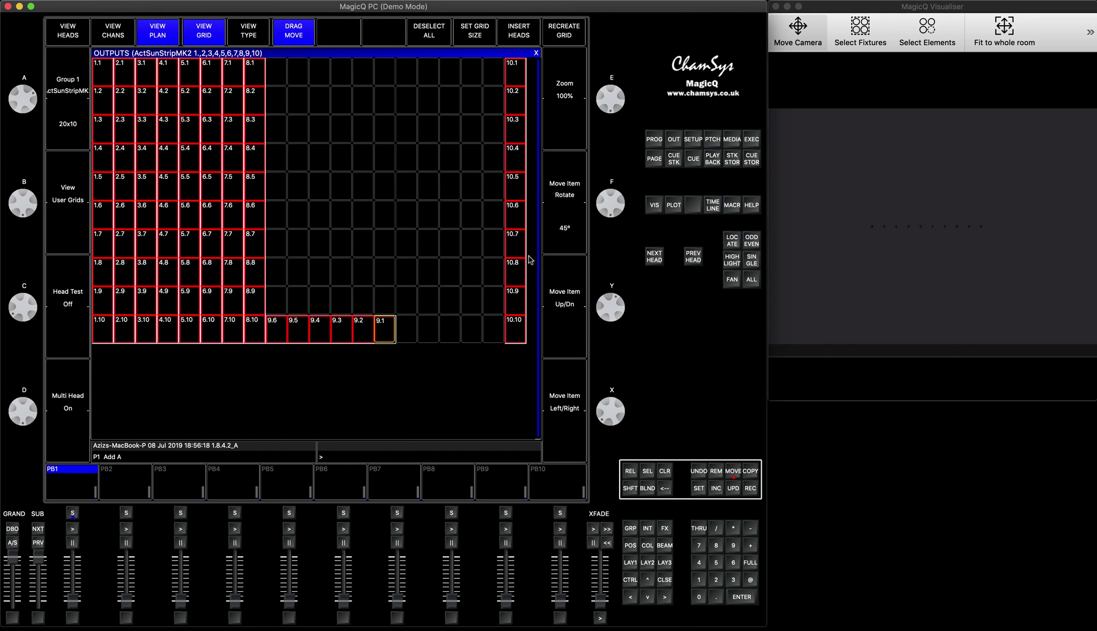
{"action": "left_click", "coordinate": [565, 187]}
{"action": "left_click_drag", "start_coordinate": [383, 335], "coordinate": [388, 77]}
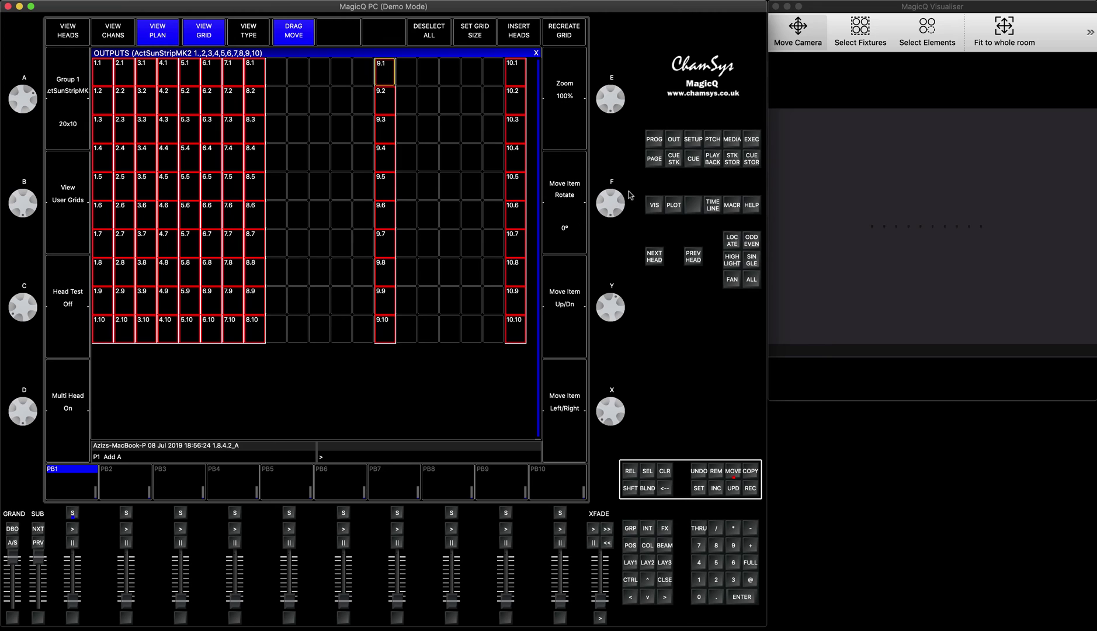
Straighten head 9's column and place it just left of head 10's column.
{"action": "scroll", "coordinate": [619, 213], "scroll_direction": "up", "scroll_amount": 5}
{"action": "scroll", "coordinate": [619, 213], "scroll_direction": "up", "scroll_amount": 9}
{"action": "scroll", "coordinate": [620, 202], "scroll_direction": "up", "scroll_amount": 18}
{"action": "scroll", "coordinate": [616, 182], "scroll_direction": "down", "scroll_amount": 15}
{"action": "left_click", "coordinate": [699, 488]}
{"action": "left_click", "coordinate": [699, 596]}
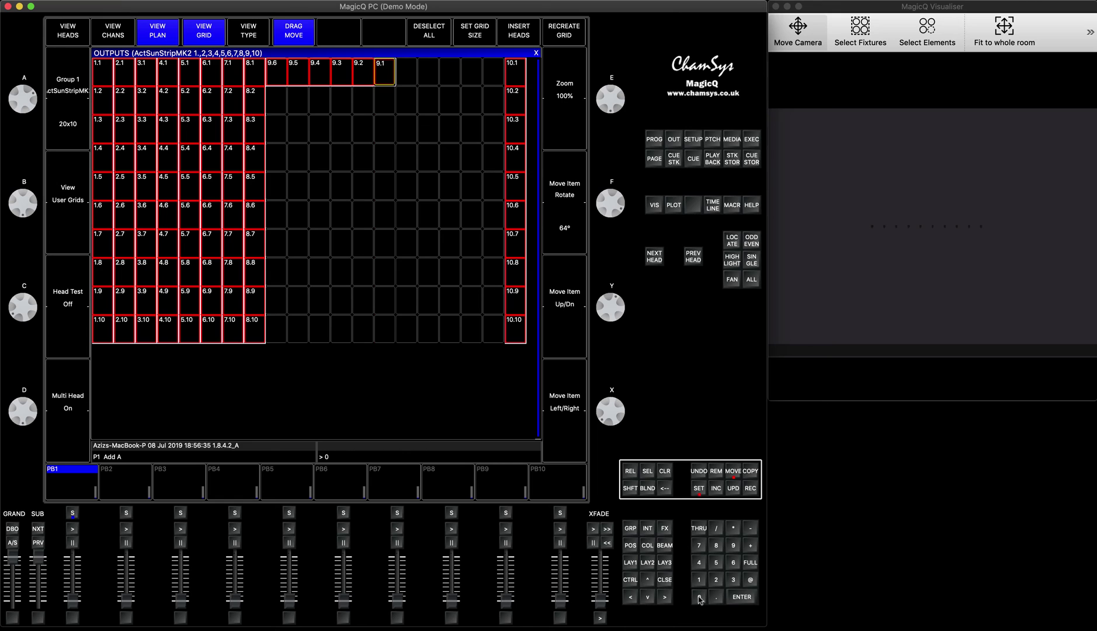
{"action": "left_click", "coordinate": [573, 238]}
{"action": "left_click", "coordinate": [571, 181]}
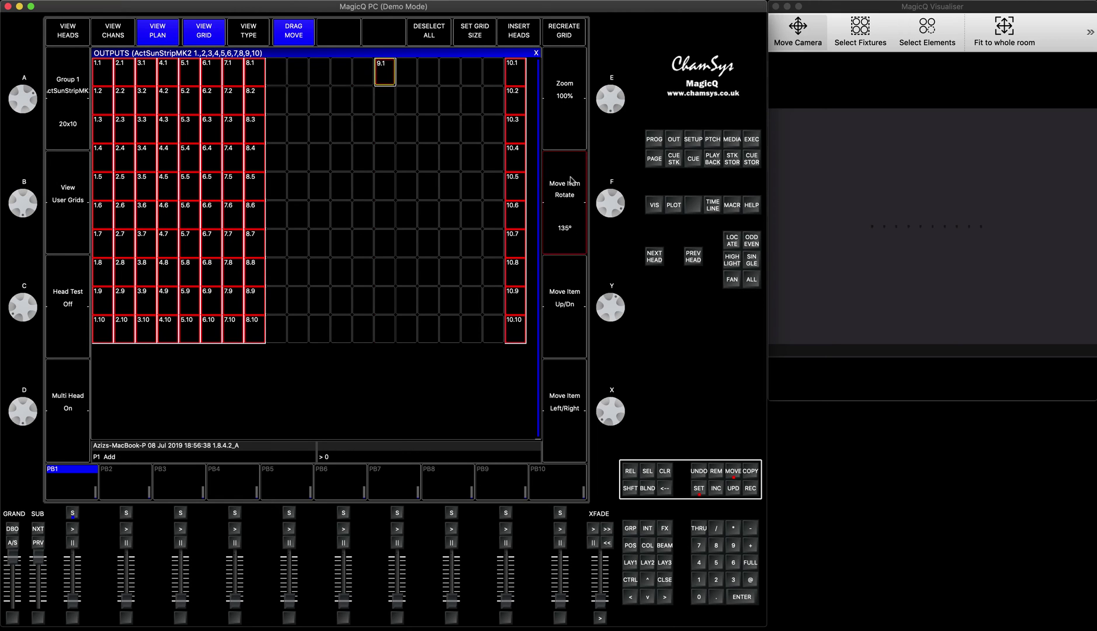
{"action": "left_click", "coordinate": [571, 181]}
{"action": "left_click", "coordinate": [571, 181]}
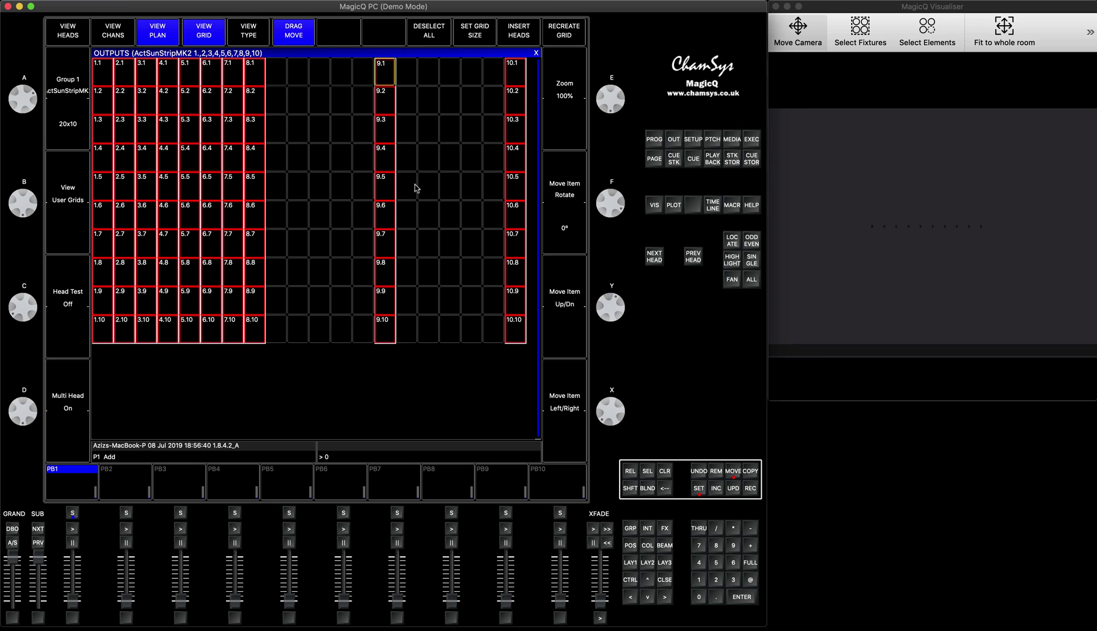
{"action": "left_click", "coordinate": [385, 72]}
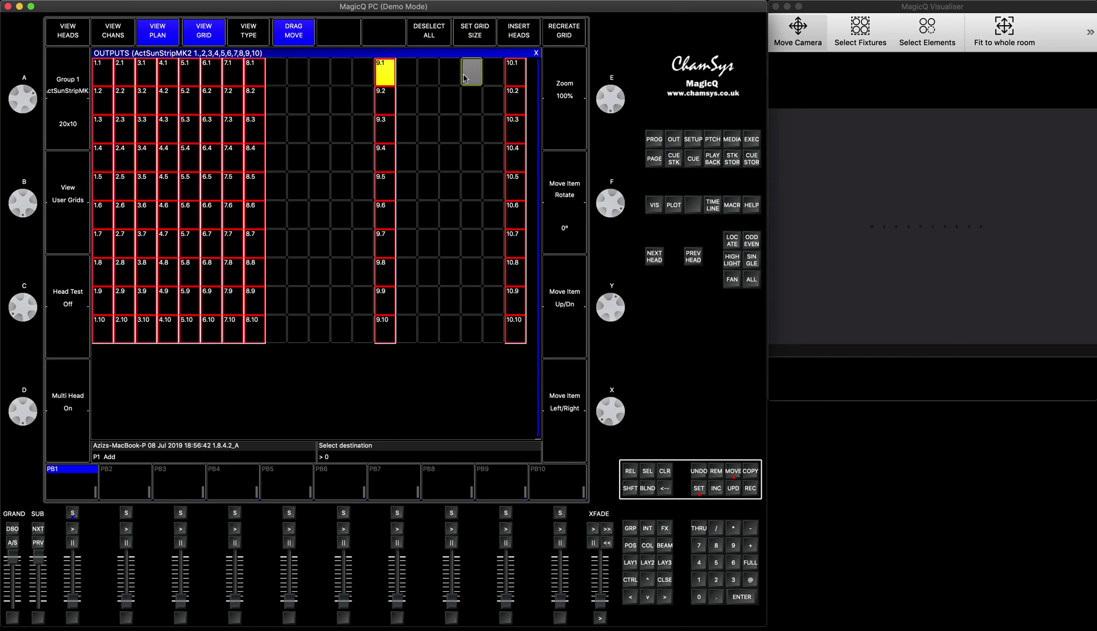
{"action": "left_click", "coordinate": [467, 78]}
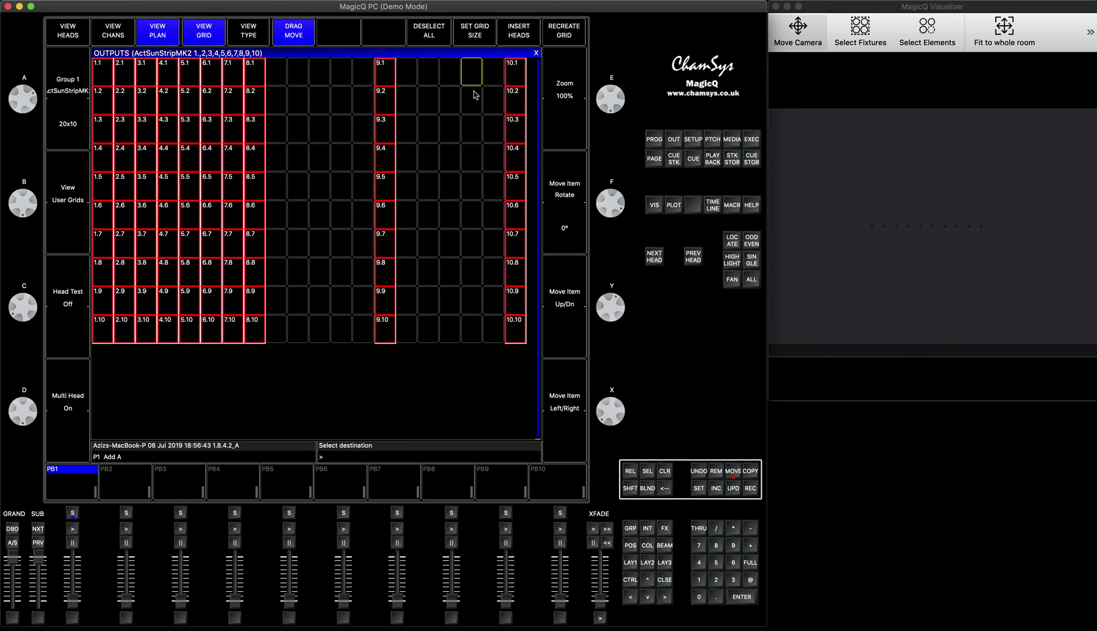
{"action": "left_click", "coordinate": [381, 69]}
{"action": "left_click", "coordinate": [384, 71]}
{"action": "left_click", "coordinate": [471, 72]}
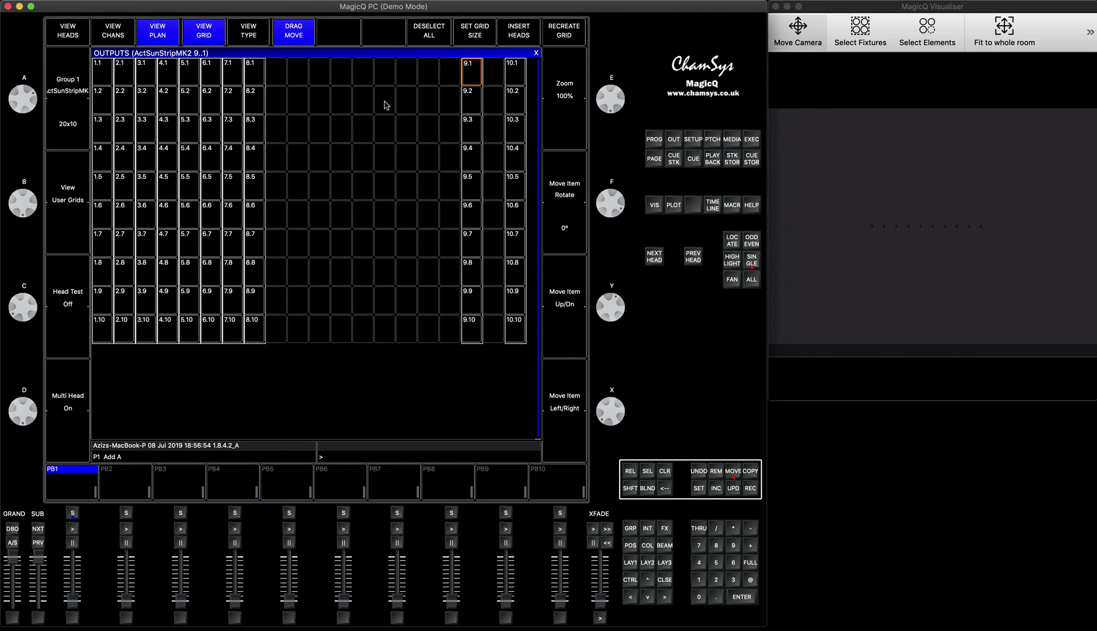
Move the columns for heads 8, 7 and 6 further right across the grid.
{"action": "left_click", "coordinate": [252, 72]}
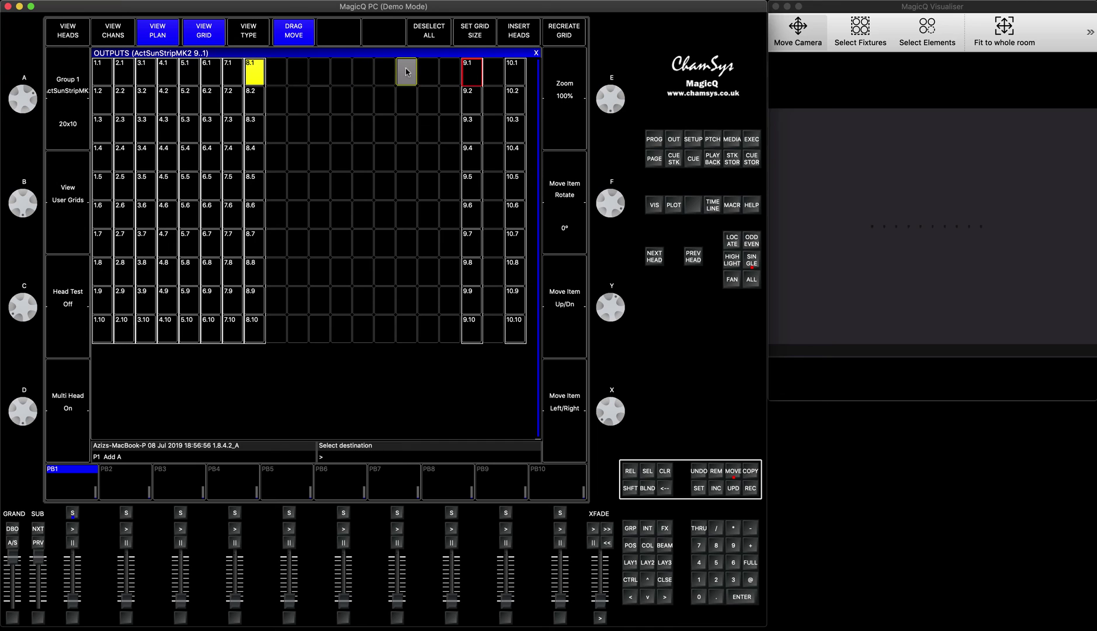
{"action": "left_click", "coordinate": [426, 71]}
{"action": "left_click", "coordinate": [227, 68]}
{"action": "left_click", "coordinate": [380, 72]}
{"action": "left_click", "coordinate": [214, 69]}
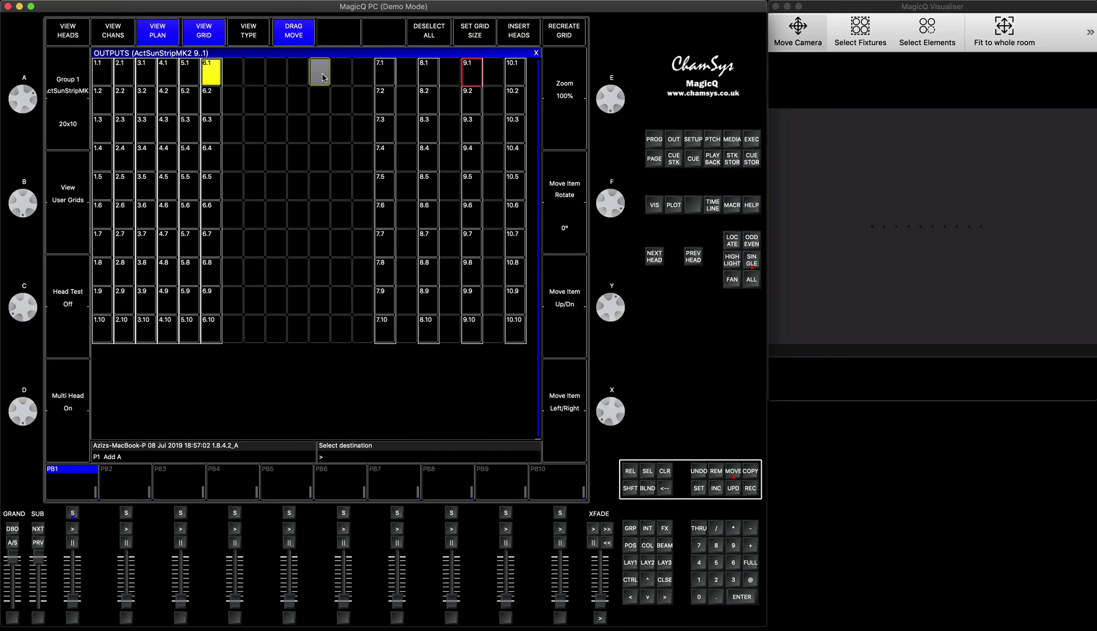
{"action": "left_click", "coordinate": [342, 79]}
Space out the columns for heads 5, 4, 3 and 2, leaving gaps between them.
{"action": "left_click", "coordinate": [189, 69]}
{"action": "left_click", "coordinate": [275, 71]}
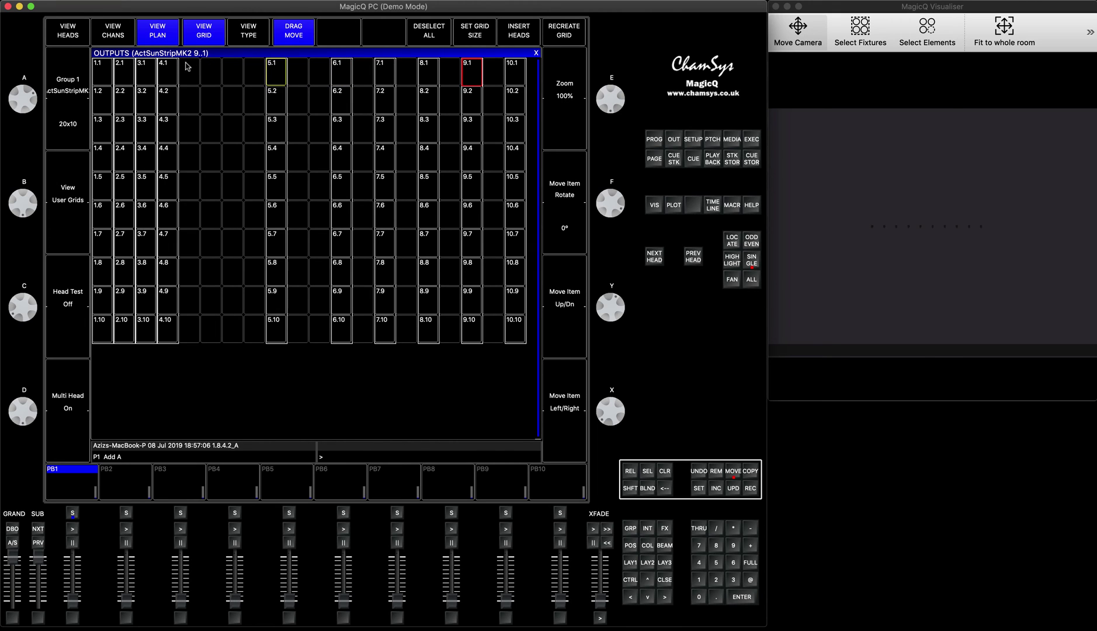
{"action": "left_click", "coordinate": [174, 69]}
{"action": "left_click", "coordinate": [237, 73]}
{"action": "left_click", "coordinate": [149, 71]}
{"action": "left_click", "coordinate": [193, 73]}
{"action": "left_click", "coordinate": [135, 70]}
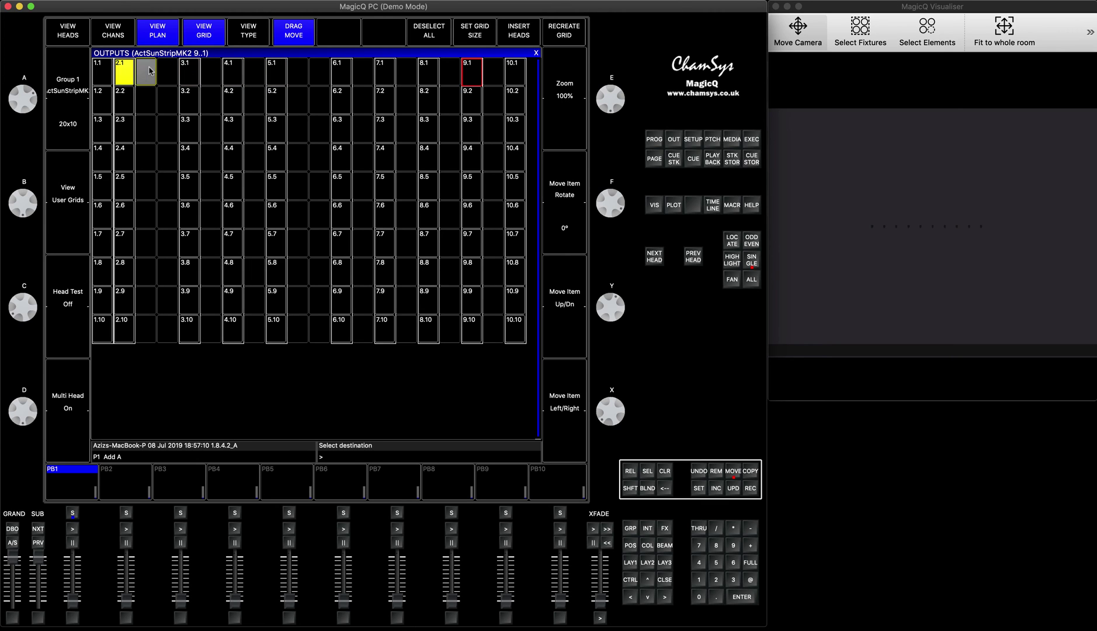
{"action": "left_click", "coordinate": [151, 70]}
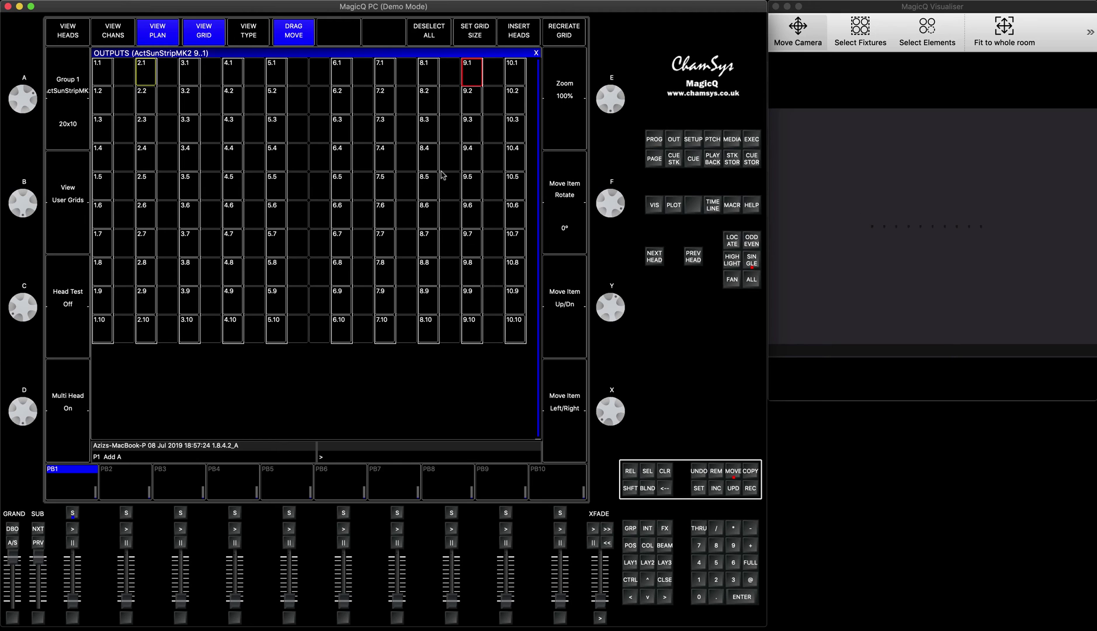
Bring up the Shift option for arranging the visualiser.
{"action": "left_click", "coordinate": [320, 99]}
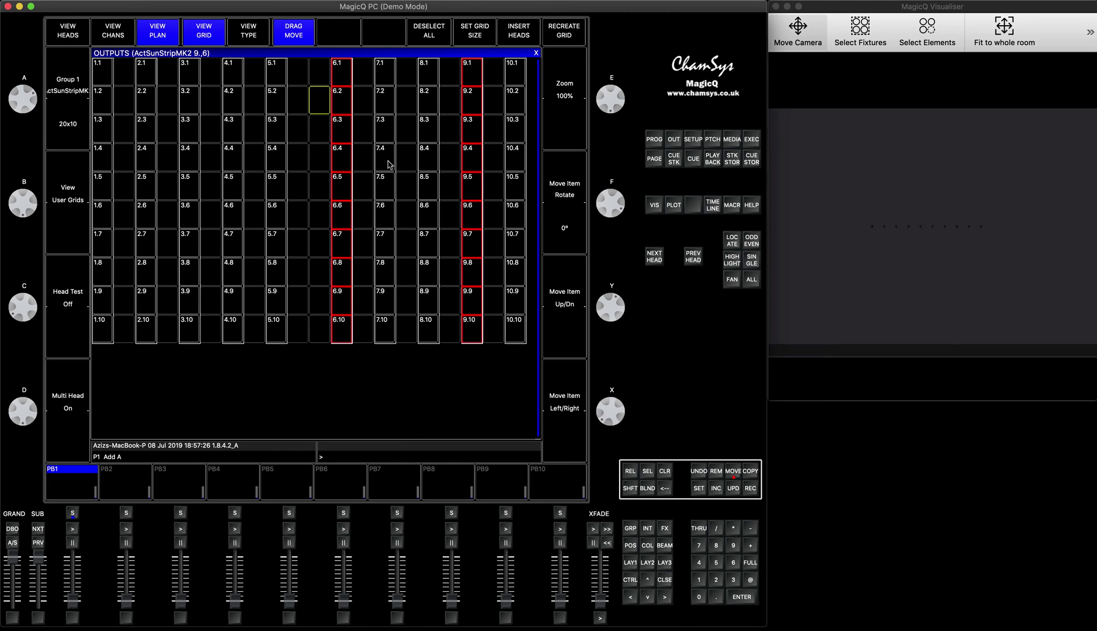
{"action": "left_click", "coordinate": [342, 85]}
{"action": "key", "text": "shift"}
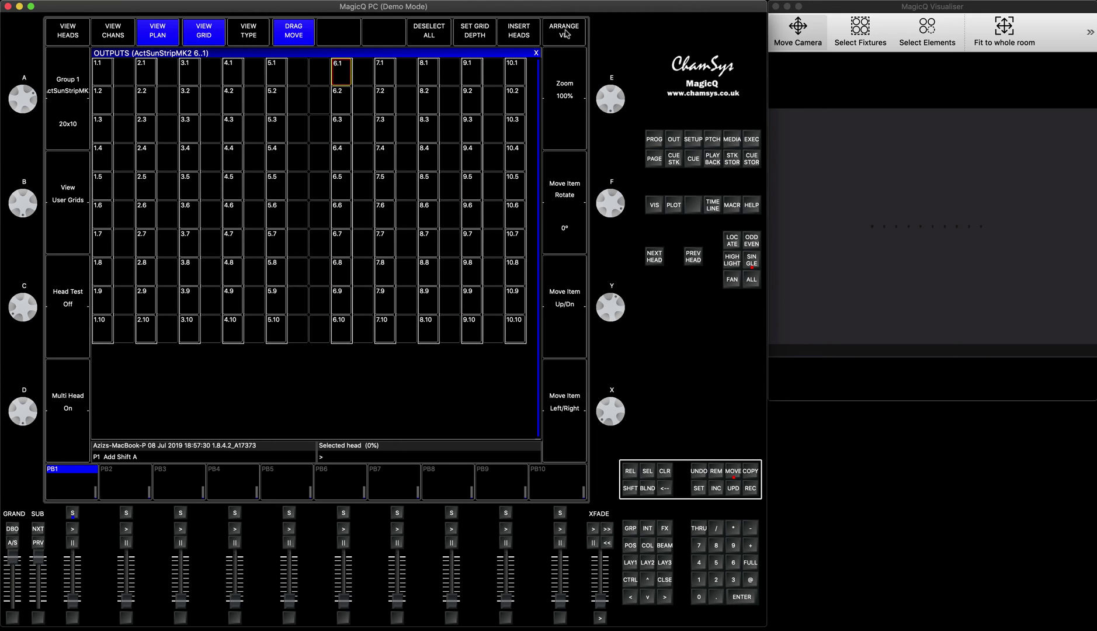
Create visualiser positions from the grid with .3/.3 horizontal and vertical spacing.
{"action": "left_click", "coordinate": [566, 33], "text": "shift"}
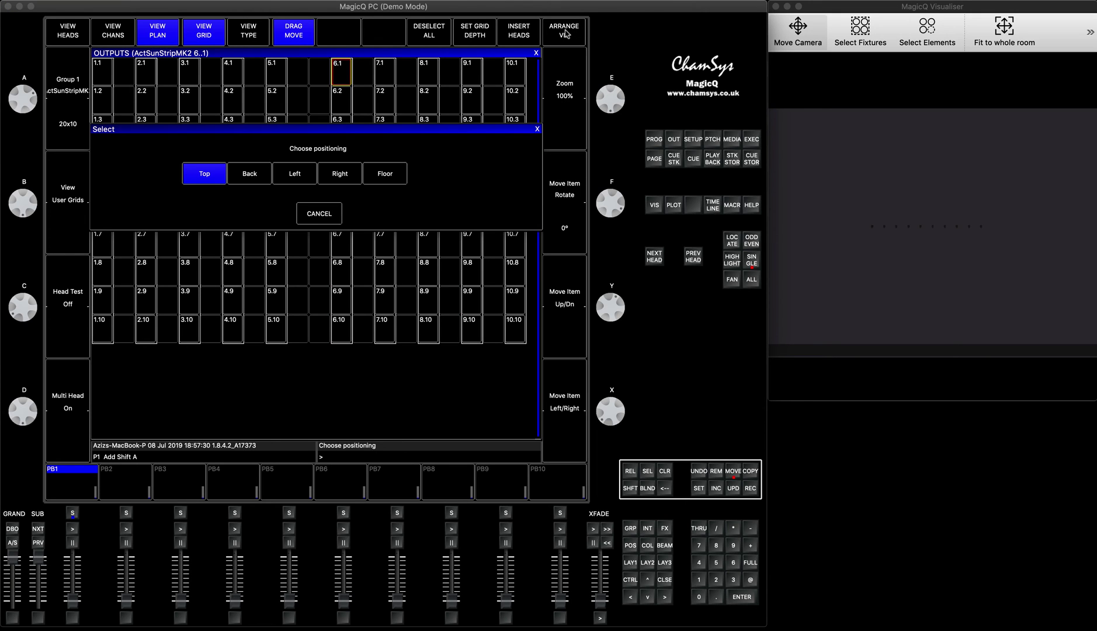
{"action": "left_click", "coordinate": [247, 178]}
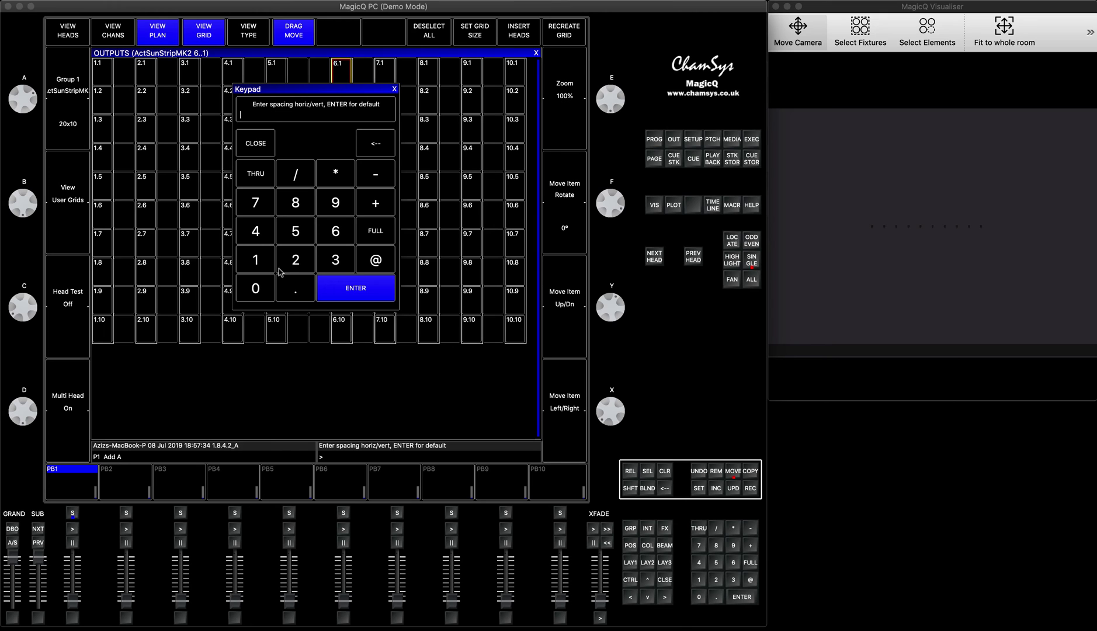
{"action": "left_click", "coordinate": [294, 289]}
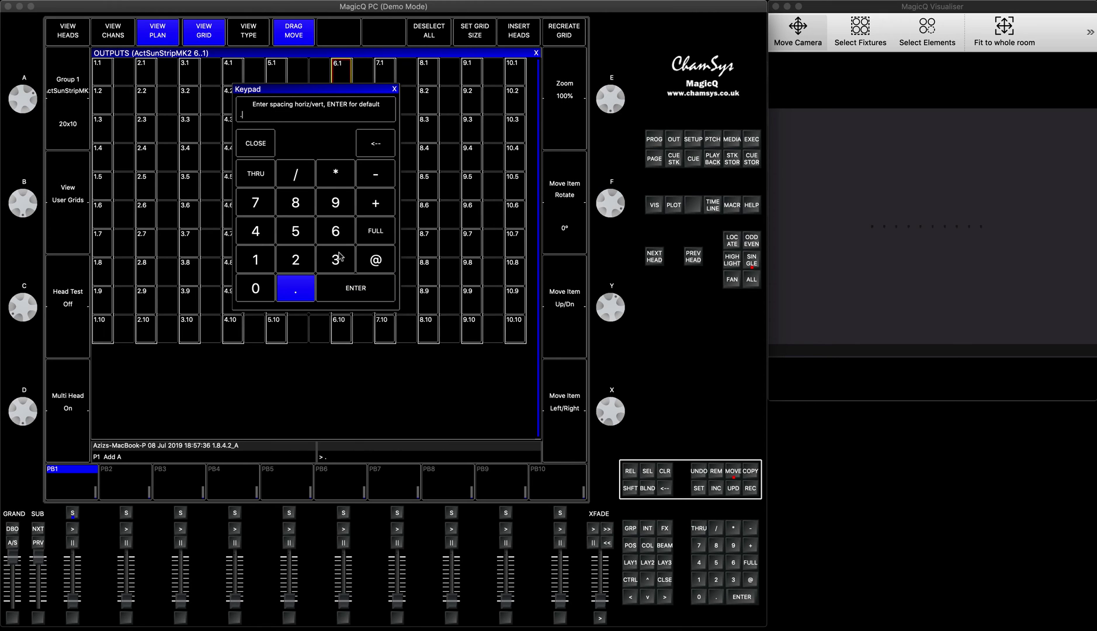
{"action": "left_click", "coordinate": [339, 255]}
{"action": "left_click", "coordinate": [301, 179]}
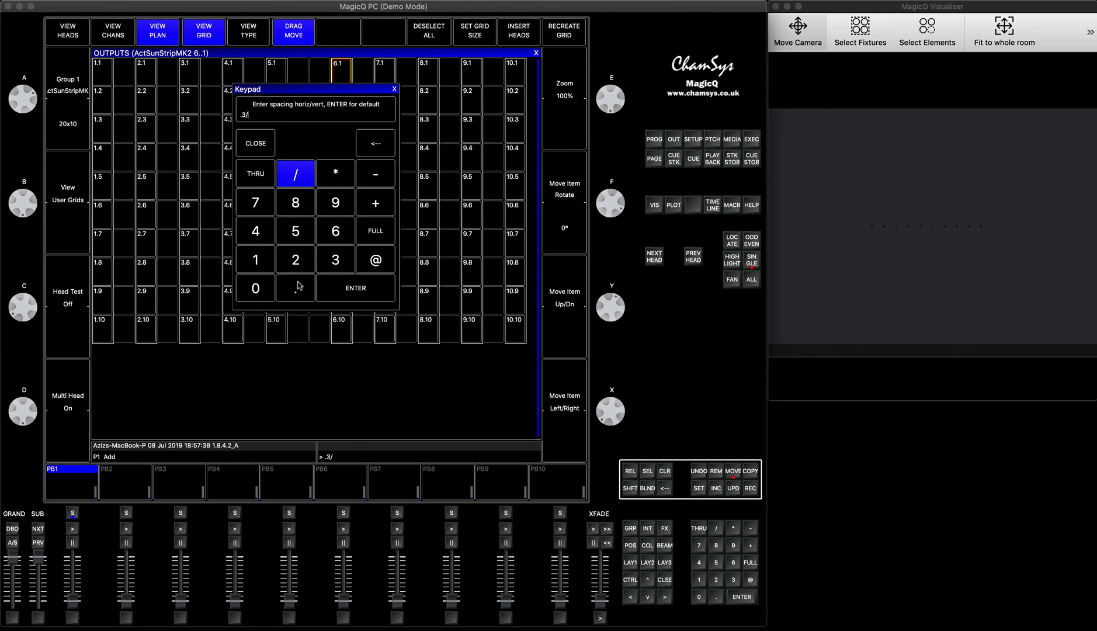
{"action": "type", "text": "3"}
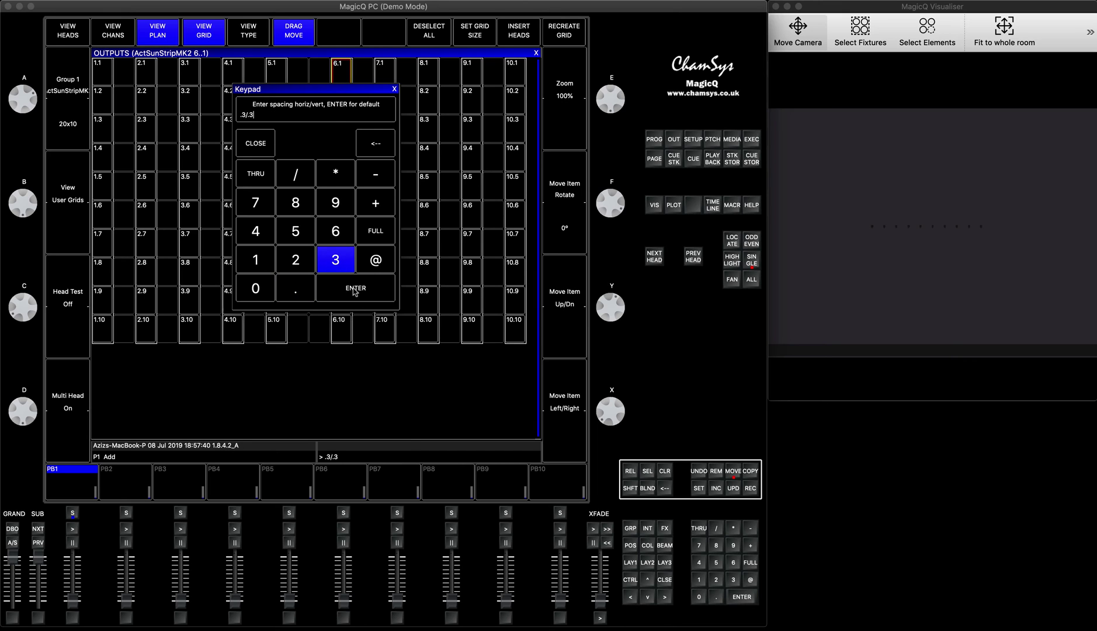
{"action": "left_click", "coordinate": [355, 290]}
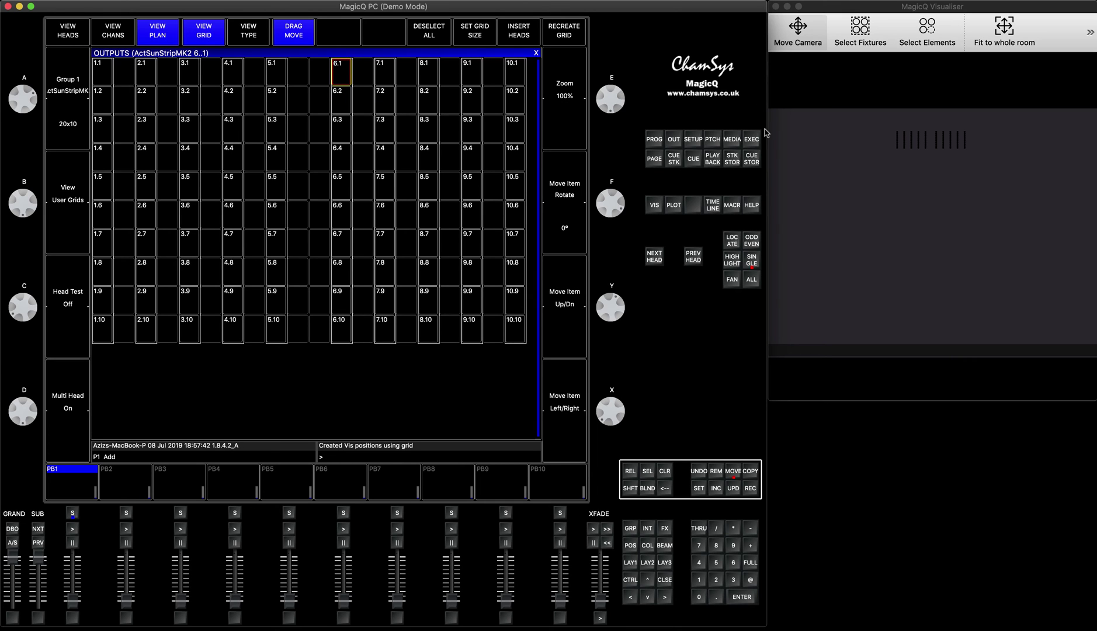
{"action": "left_click", "coordinate": [712, 138]}
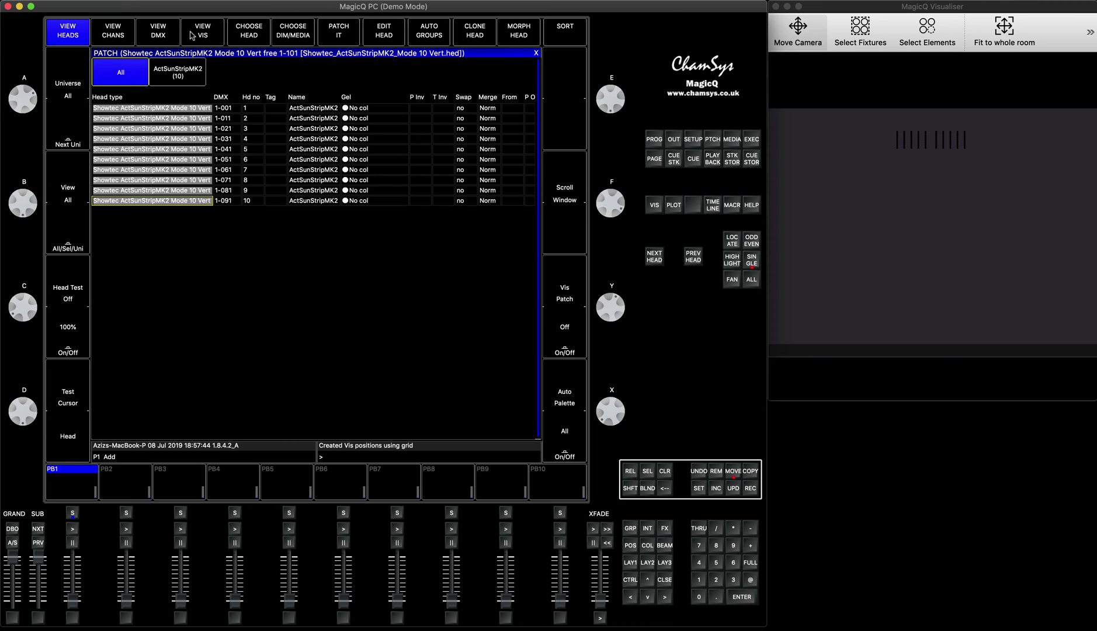
Show the heads' visualiser positions and nudge head 6 down and back up.
{"action": "left_click", "coordinate": [205, 35]}
{"action": "mouse_move", "coordinate": [619, 315]}
{"action": "left_mouse_down"}
{"action": "mouse_move", "coordinate": [622, 280]}
{"action": "mouse_move", "coordinate": [621, 307]}
{"action": "left_mouse_up"}
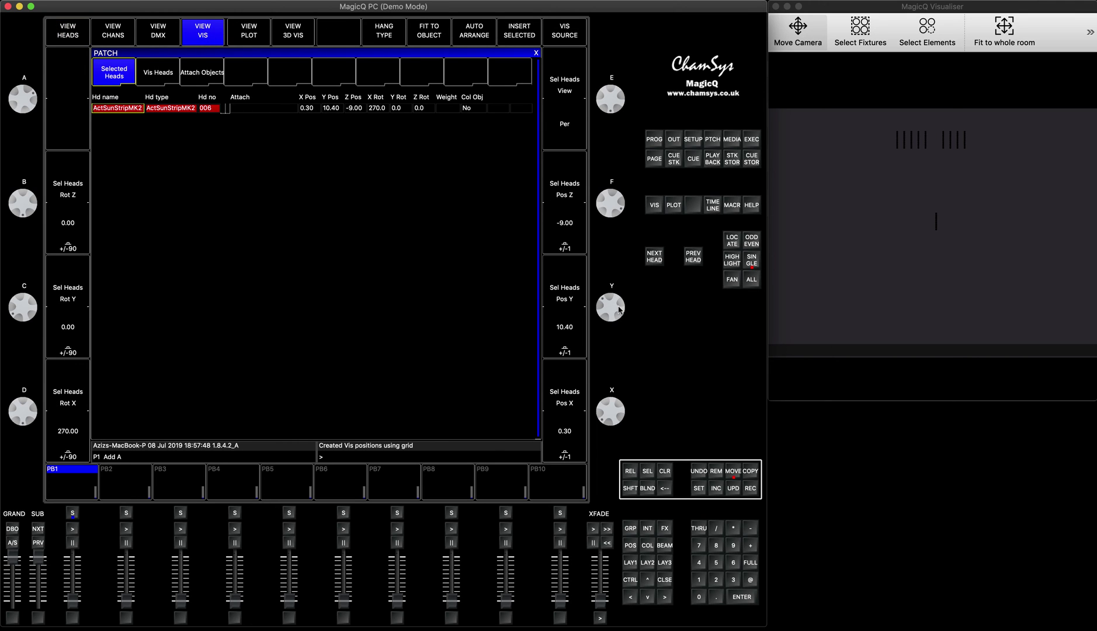
{"action": "mouse_move", "coordinate": [622, 302]}
{"action": "left_mouse_down"}
{"action": "mouse_move", "coordinate": [622, 338]}
{"action": "mouse_move", "coordinate": [619, 295]}
{"action": "mouse_move", "coordinate": [617, 307]}
{"action": "left_mouse_up"}
Select all ten Group 1 heads, shift them together with Pos Y, then clear the programmer.
{"action": "left_click", "coordinate": [665, 472]}
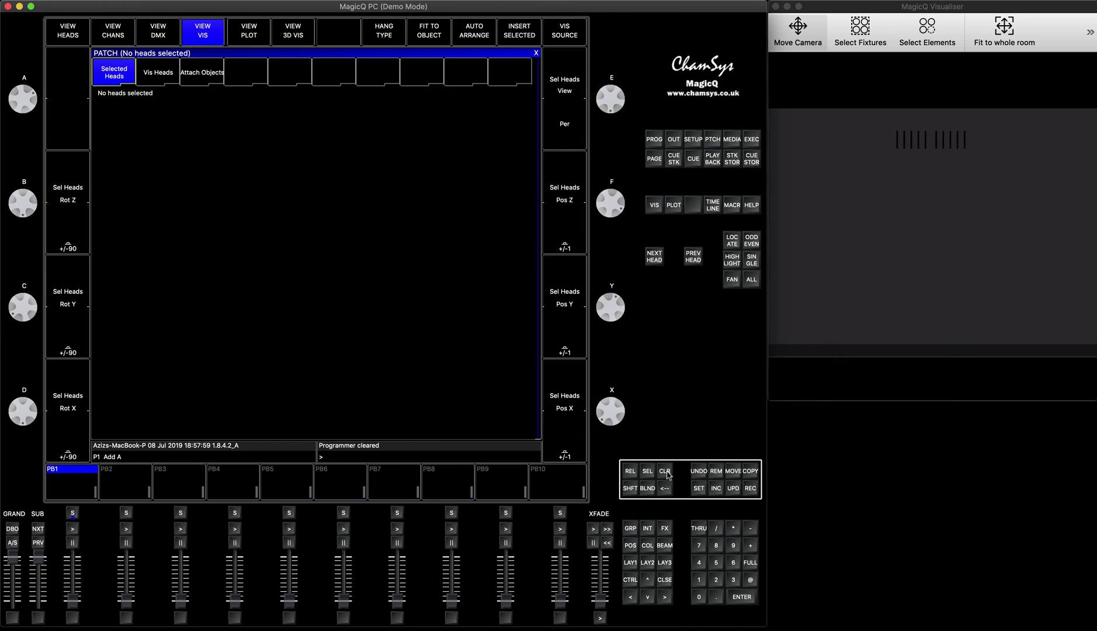
{"action": "left_click", "coordinate": [698, 579]}
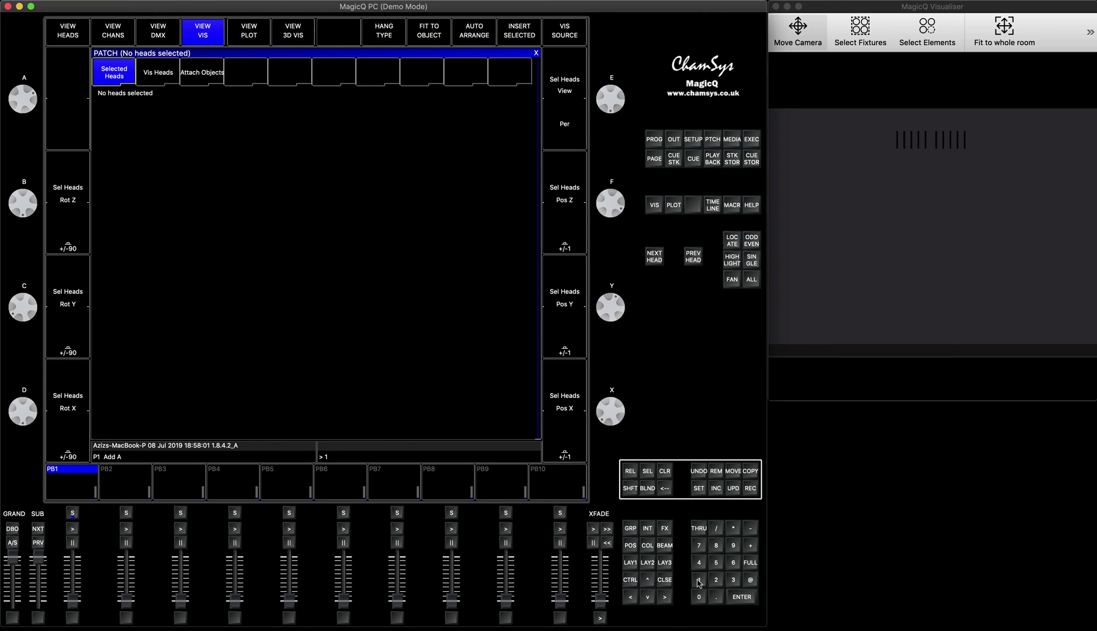
{"action": "left_click", "coordinate": [734, 528]}
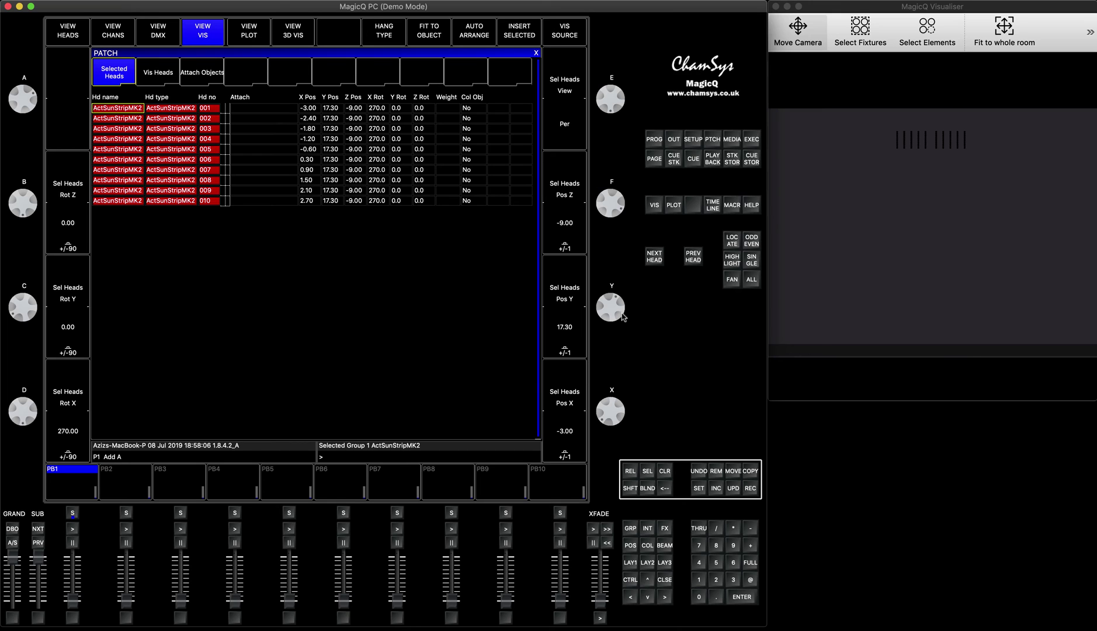
{"action": "left_click_drag", "start_coordinate": [623, 313], "coordinate": [632, 263]}
{"action": "scroll", "coordinate": [979, 243], "scroll_direction": "up", "scroll_amount": 3}
{"action": "scroll", "coordinate": [979, 243], "scroll_direction": "up", "scroll_amount": 10}
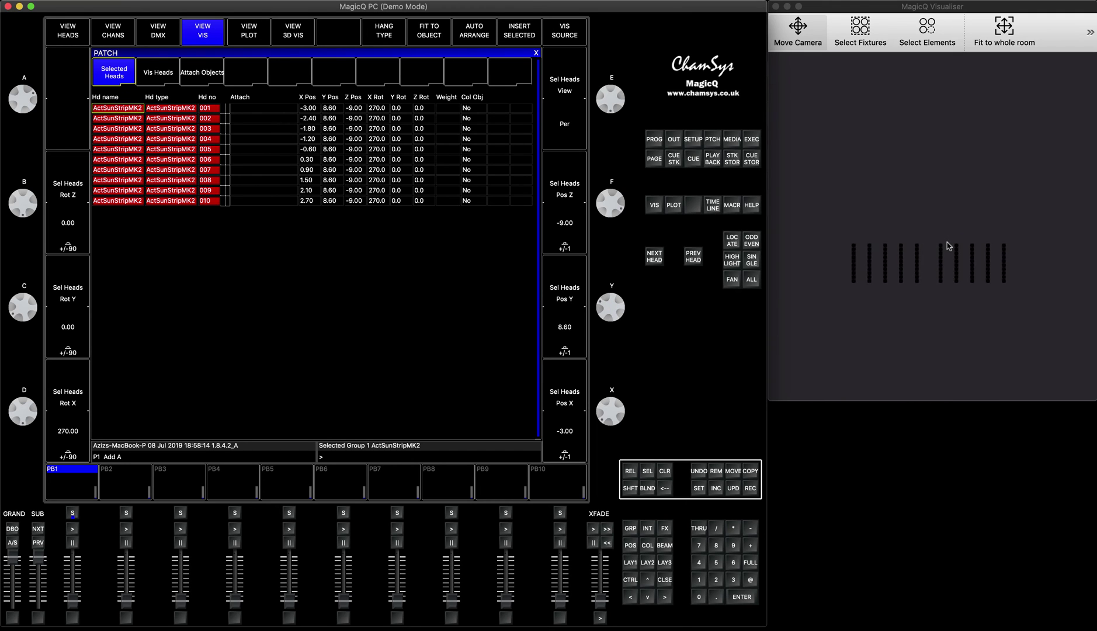
{"action": "scroll", "coordinate": [948, 246], "scroll_direction": "up", "scroll_amount": 3}
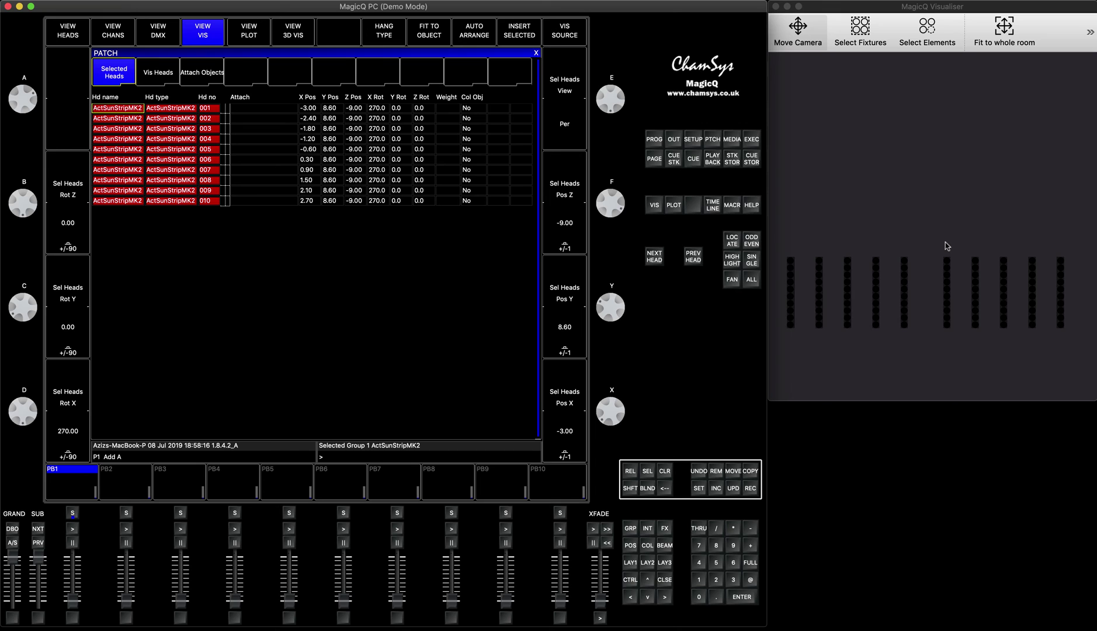
{"action": "left_click_drag", "start_coordinate": [621, 300], "coordinate": [620, 307]}
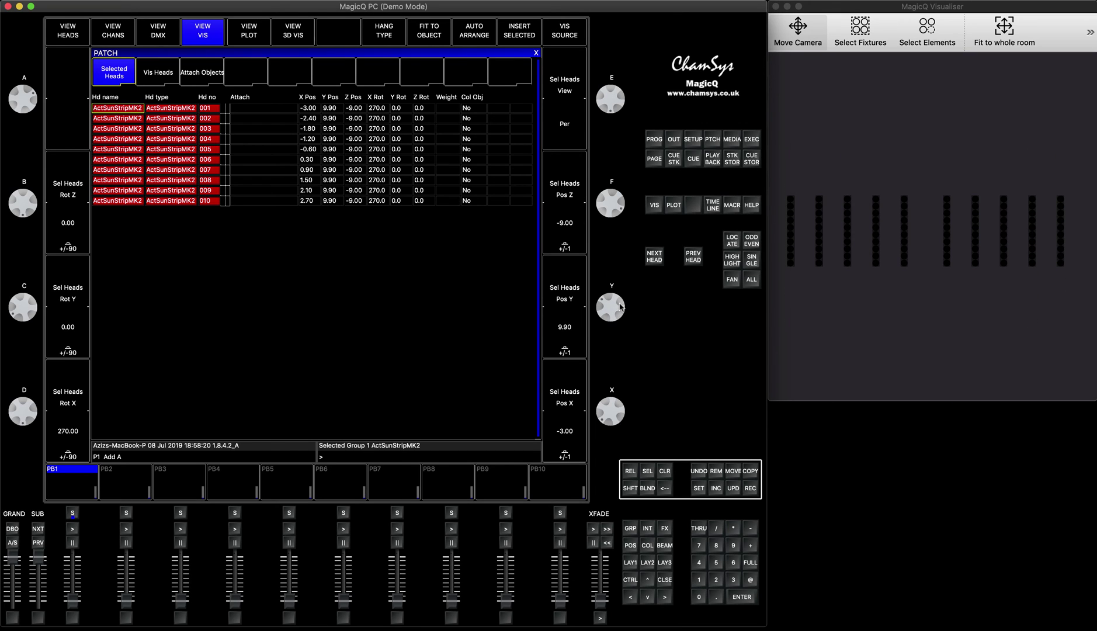
{"action": "left_click", "coordinate": [664, 471]}
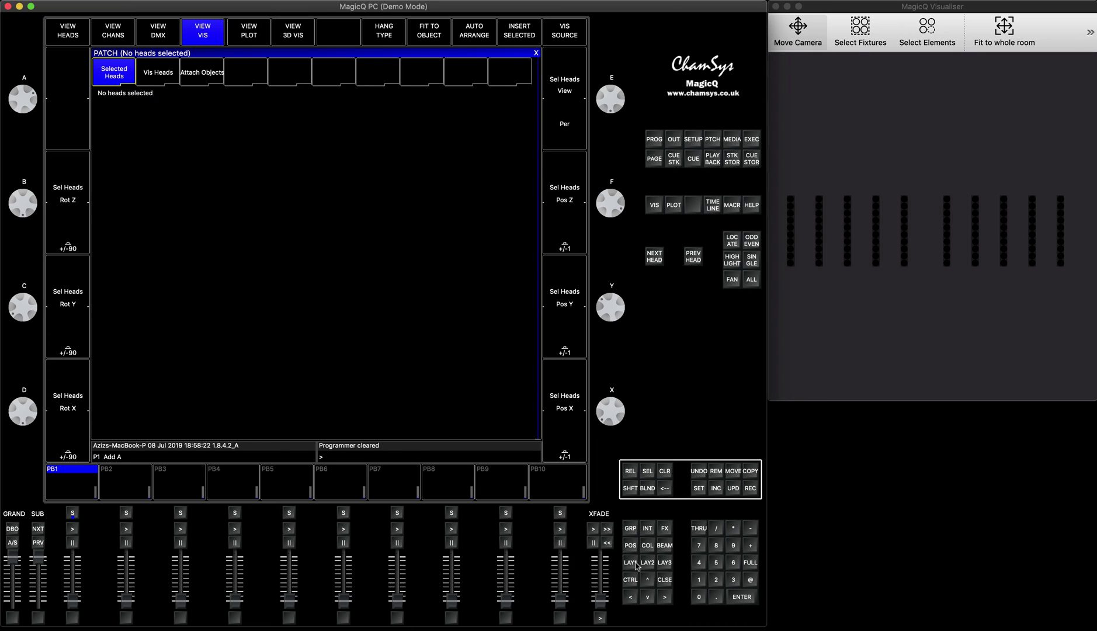